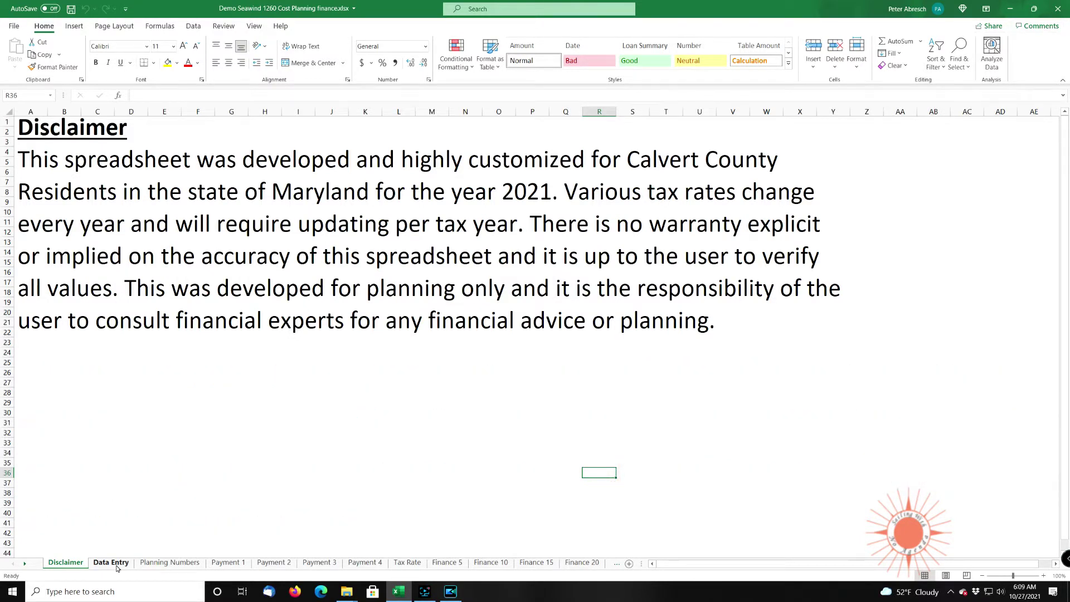
- Review the Data Entry sheet and the Planning Numbers sheet's costs, payment schedules and final payment scenarios
click(111, 563)
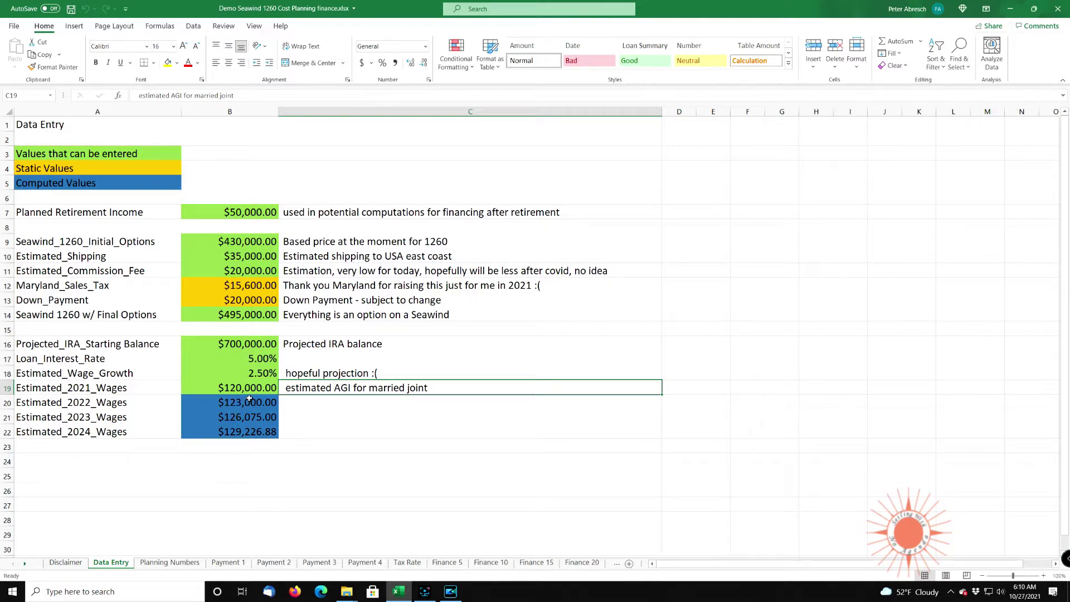
click(169, 563)
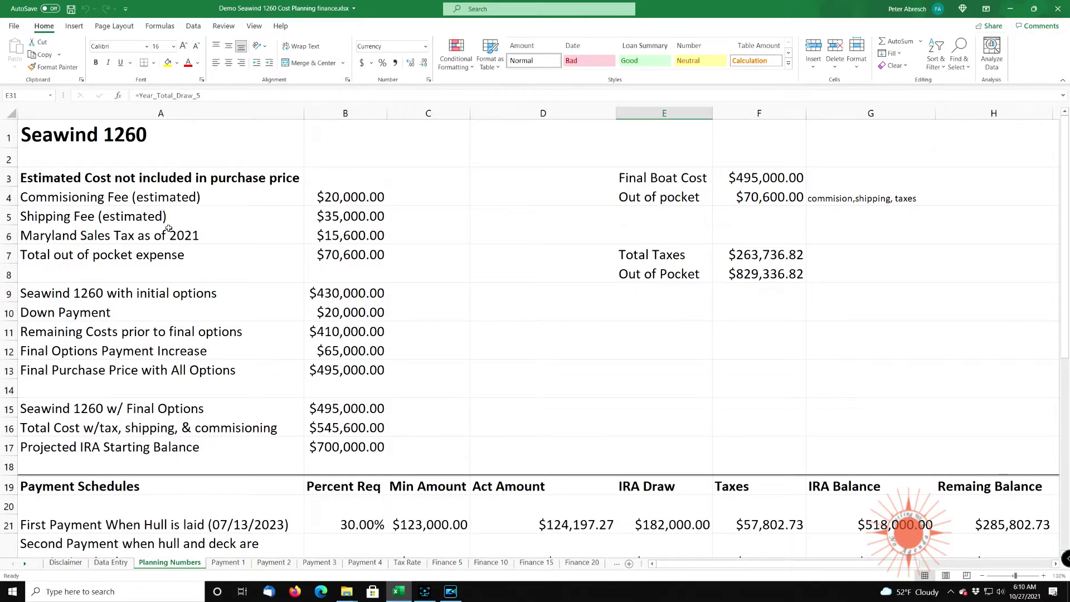
scroll(498, 384, down, 3)
scroll(499, 385, down, 1)
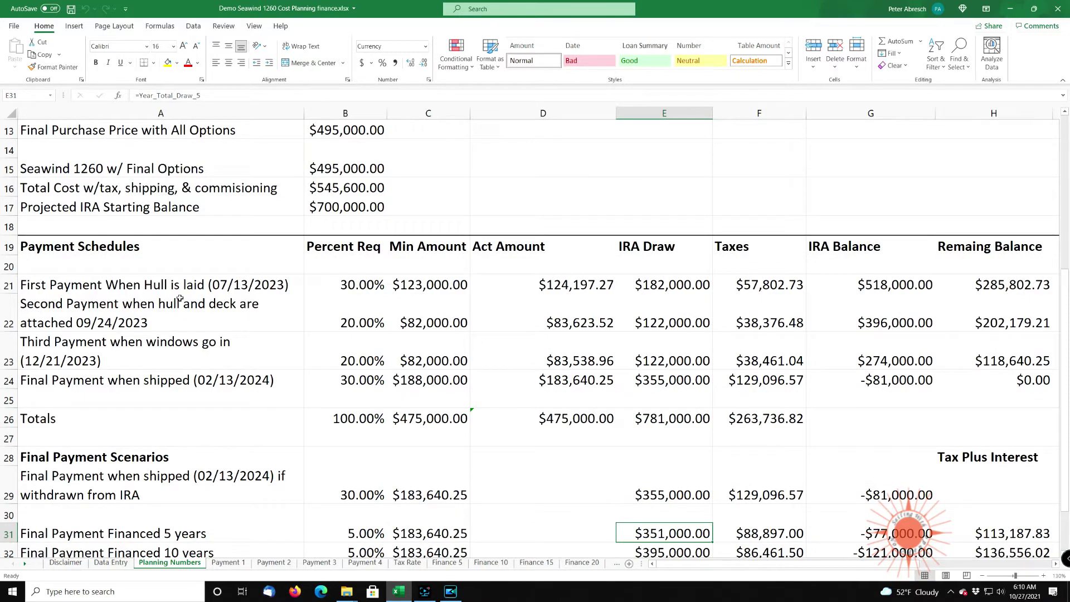
scroll(184, 328, down, 3)
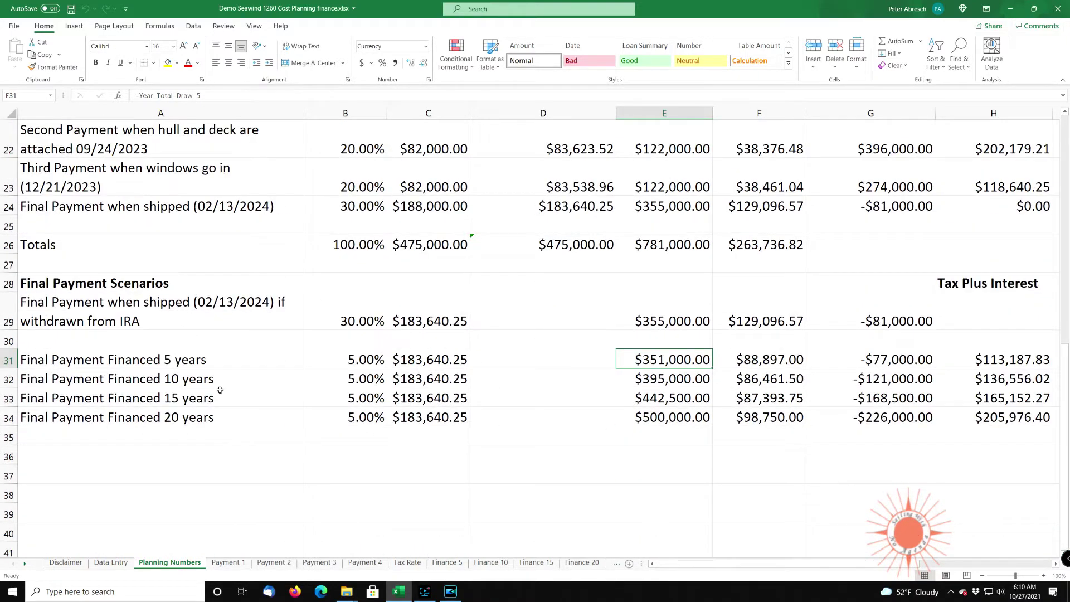
scroll(220, 390, up, 7)
- Look through the Payment 1 to Payment 4 sheets in turn
click(227, 562)
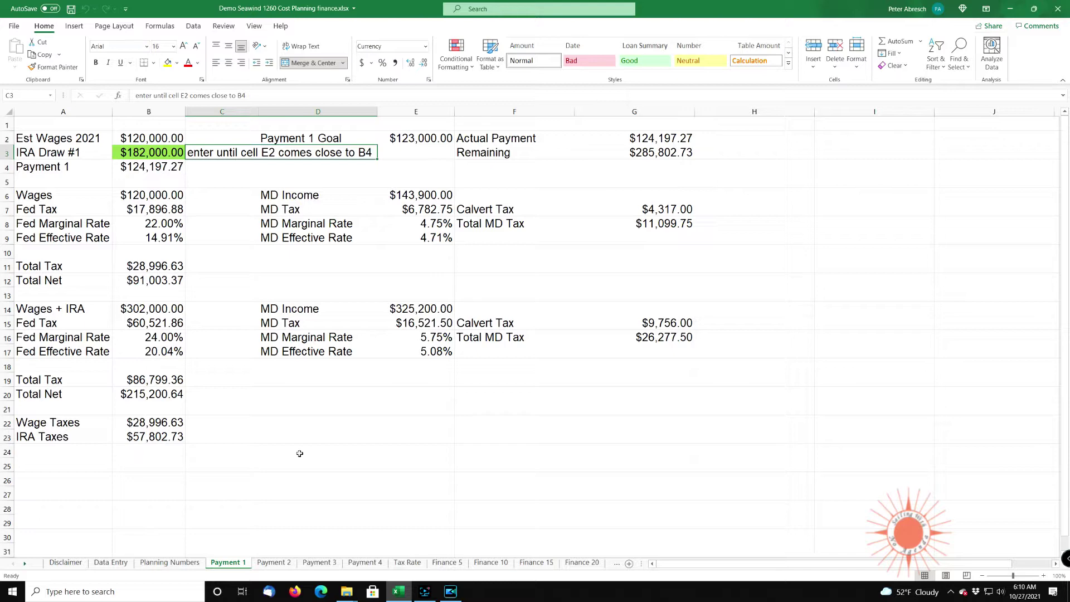
click(276, 563)
click(319, 562)
click(364, 564)
- Examine the federal and Maryland tax bracket tables and the income tax estimate on the Tax Rate sheet
click(406, 565)
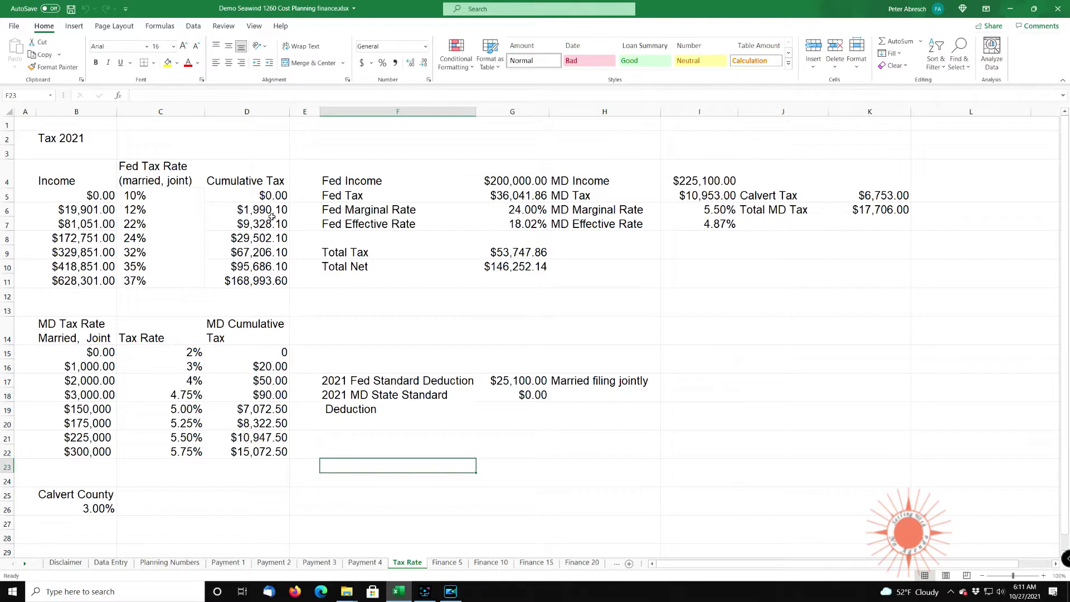
drag(71, 169, 270, 280)
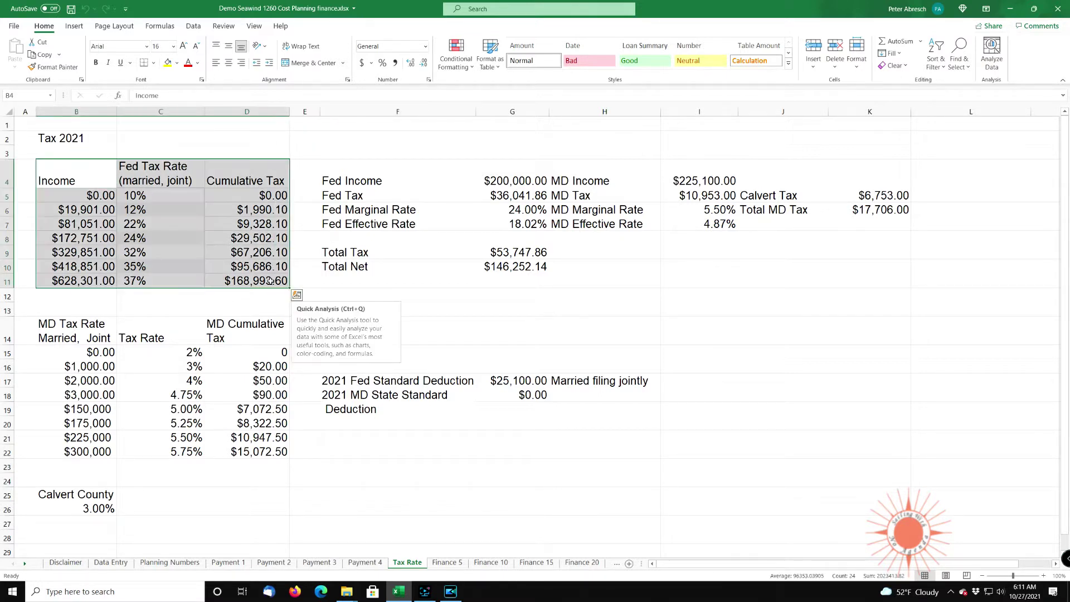
click(80, 331)
drag(250, 458, 248, 459)
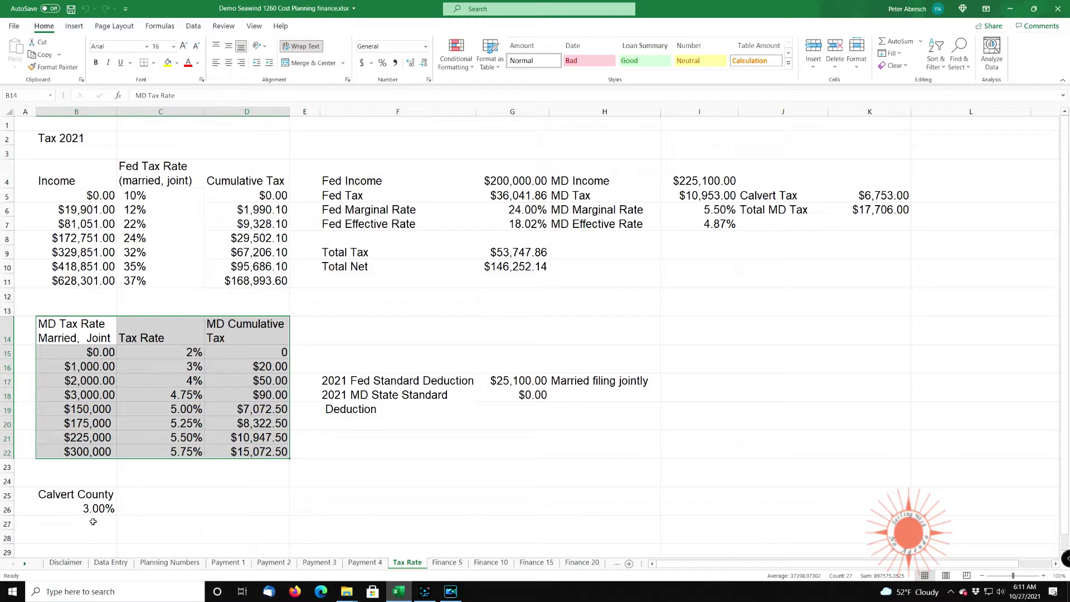
click(340, 187)
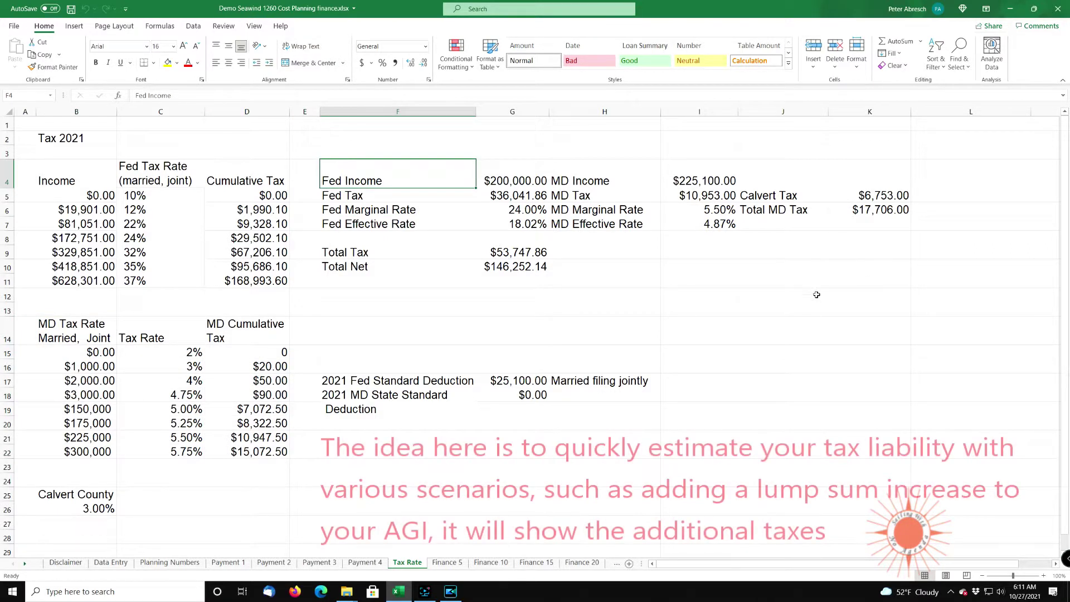
click(857, 271)
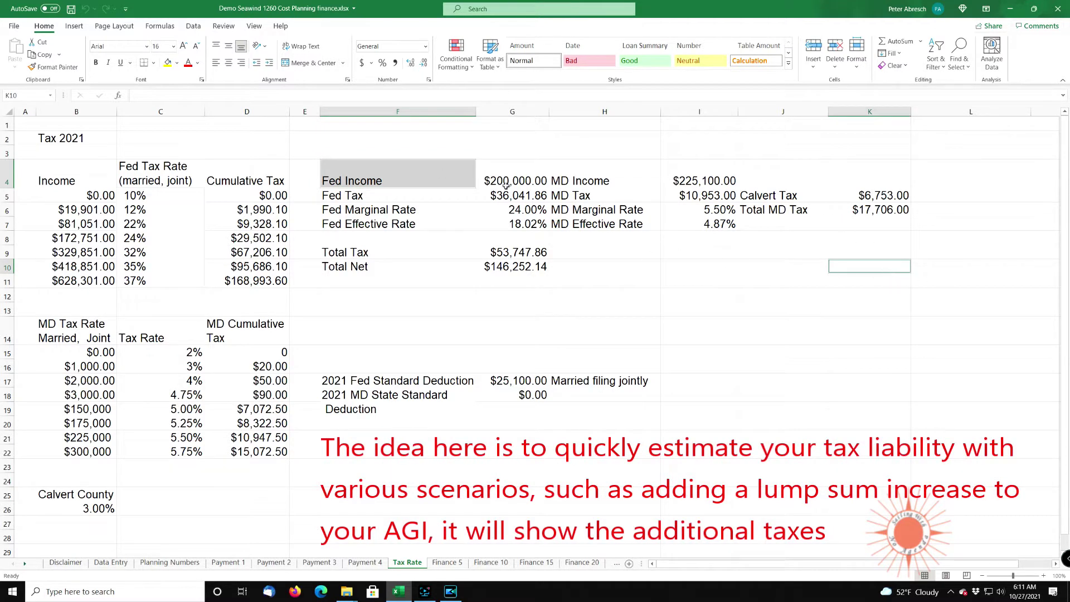
- Set the Fed Income on the Tax Rate sheet to 132000
click(524, 187)
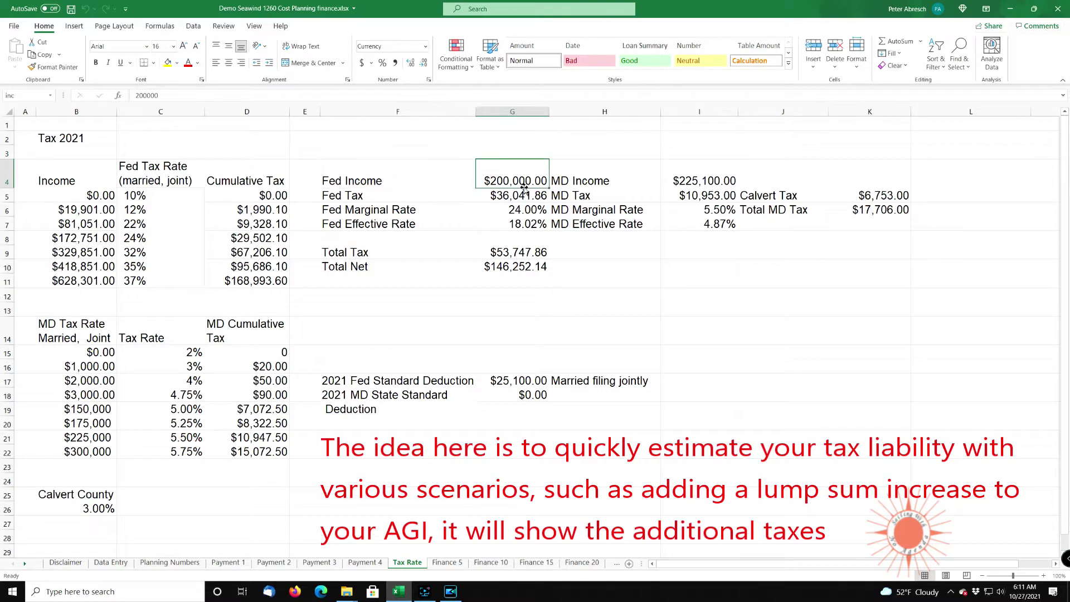
text(132000)
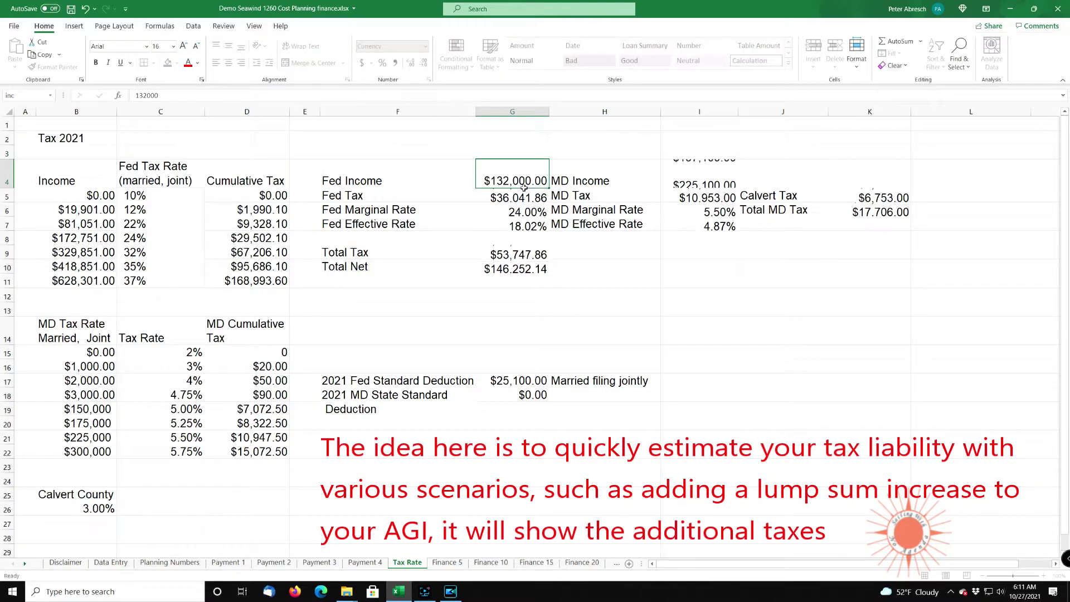
key(Tab)
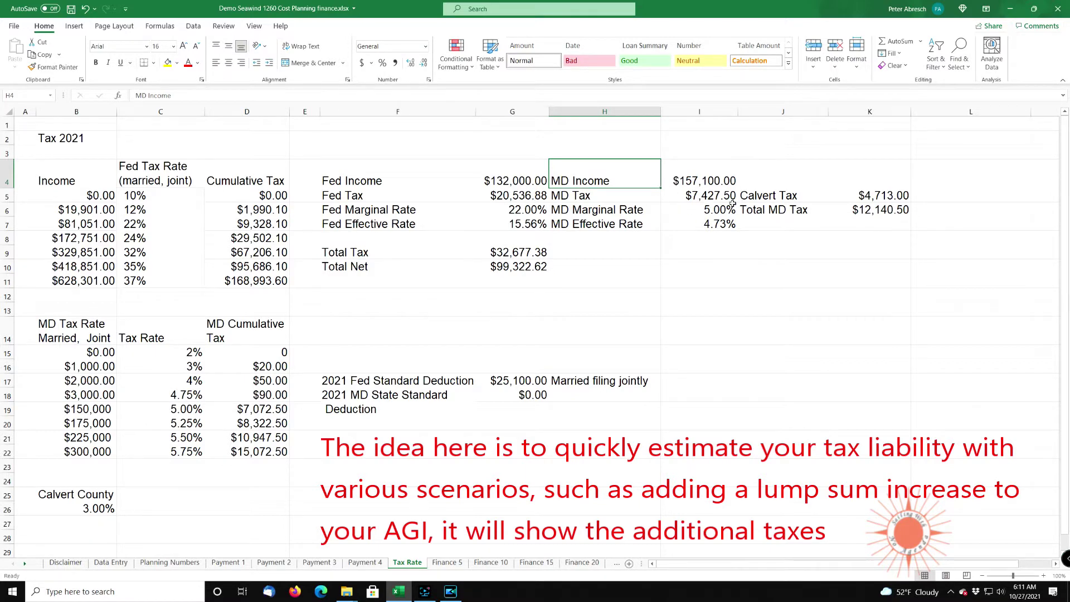
- Look through the Finance 5, Finance 10, Finance 15 and Finance 20 sheets
click(451, 566)
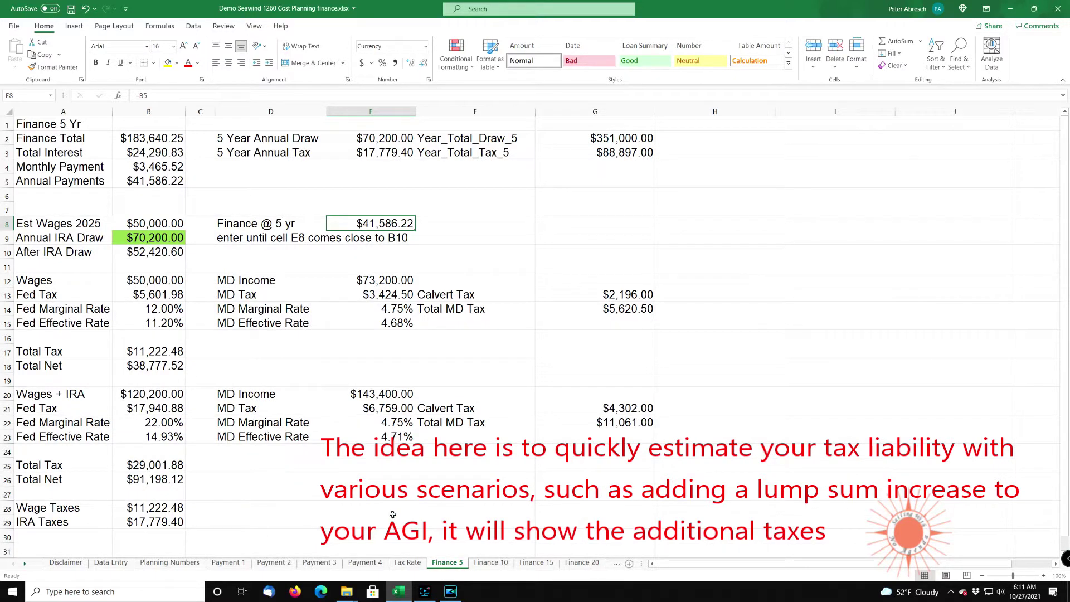
click(490, 563)
click(533, 565)
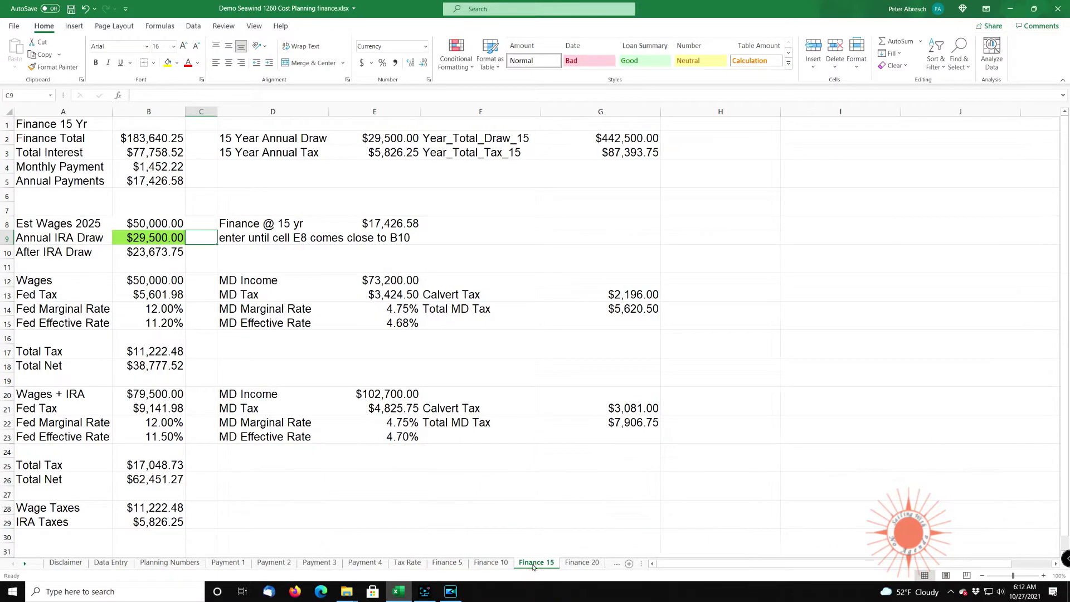
click(575, 566)
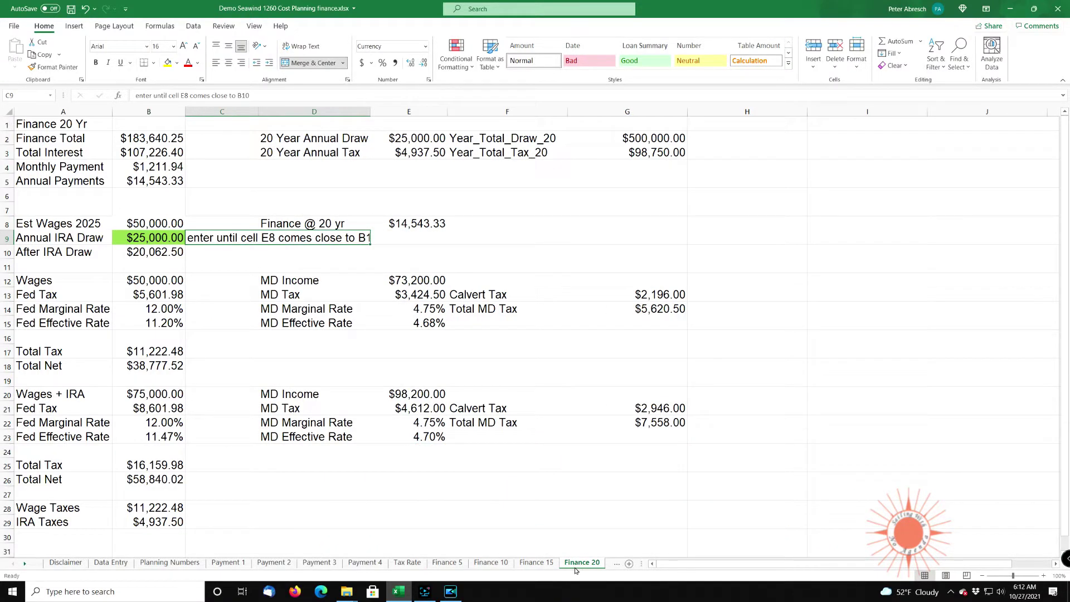
- Review the 5, 10, 15 and 20 year amortization sheets at the end of the workbook
click(24, 564)
click(25, 564)
click(24, 564)
click(24, 564)
click(405, 566)
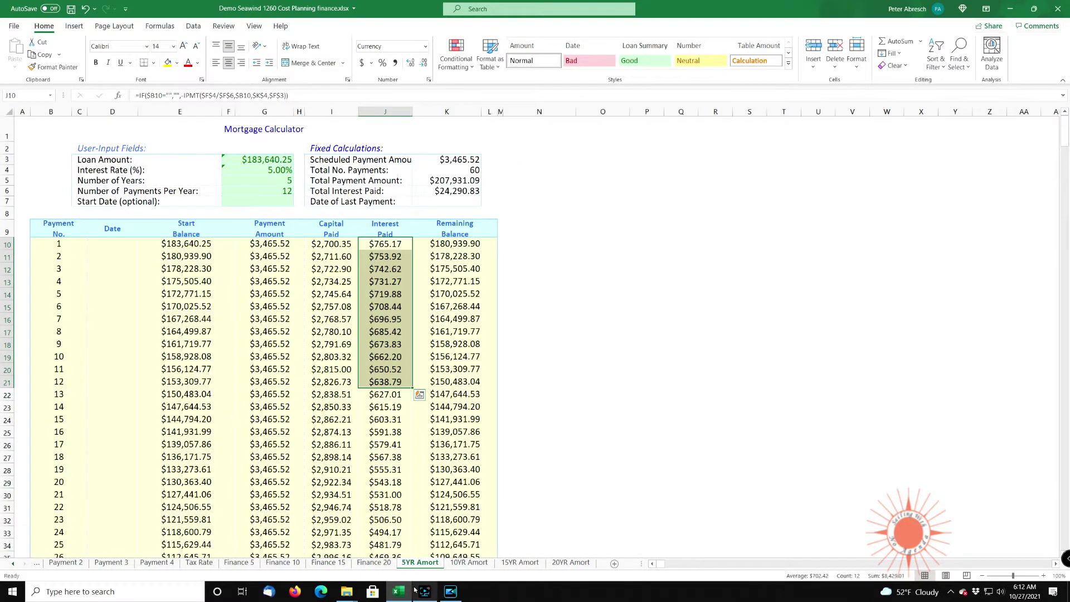
click(472, 564)
click(517, 564)
click(567, 563)
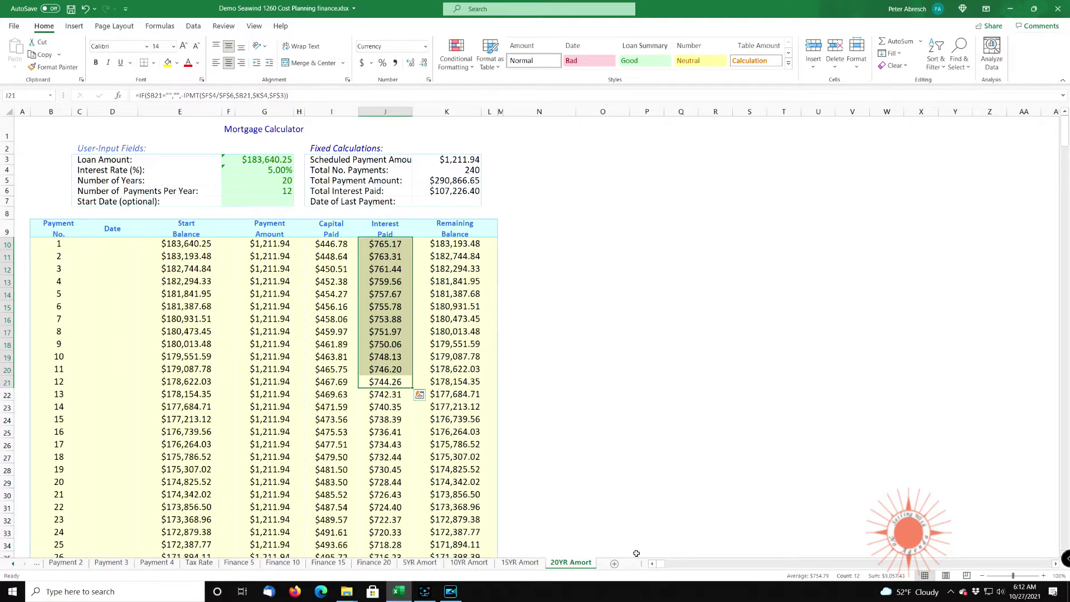
- Return to the Data Entry sheet and set the Planned Retirement Income to 70000
click(13, 564)
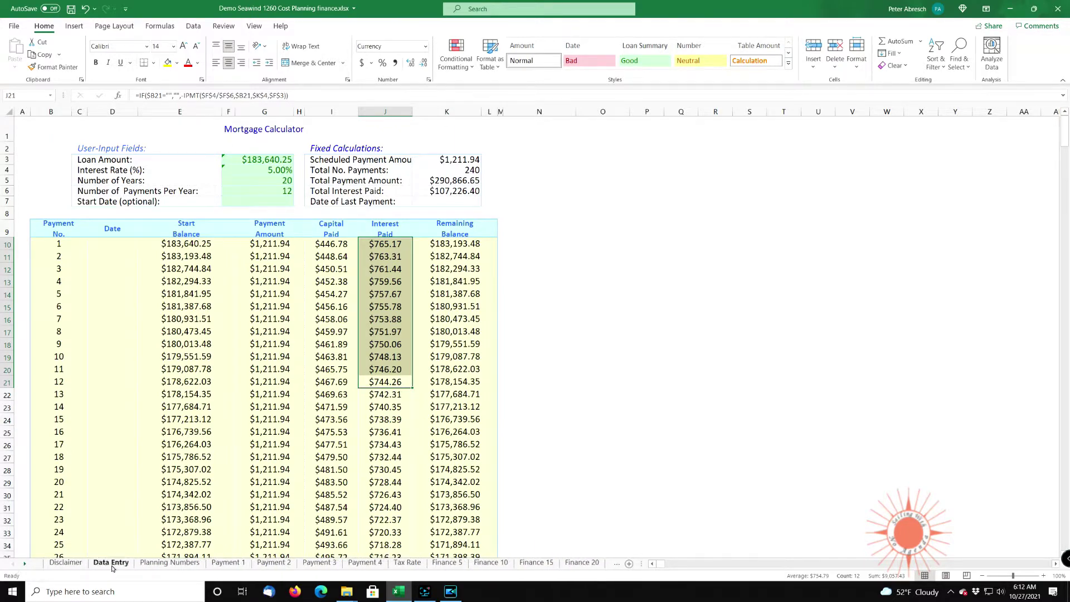
click(112, 563)
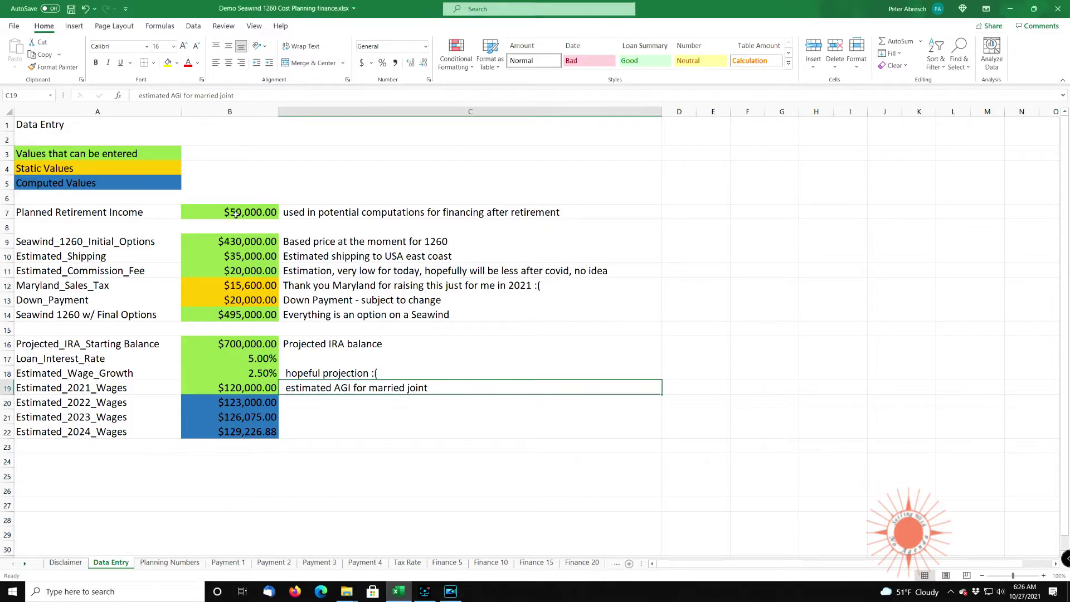
click(238, 215)
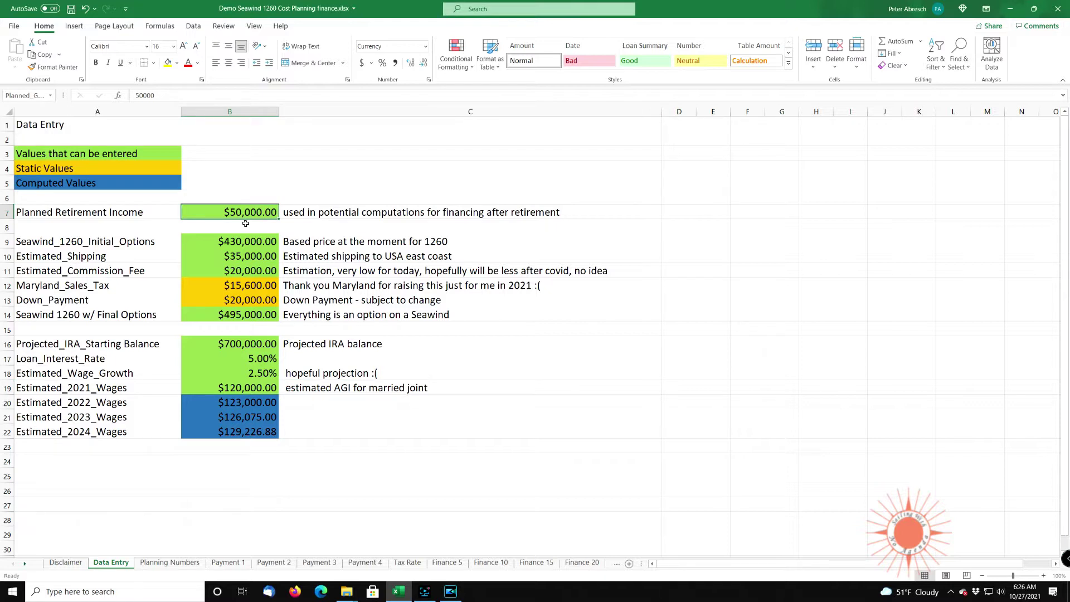
text(70)
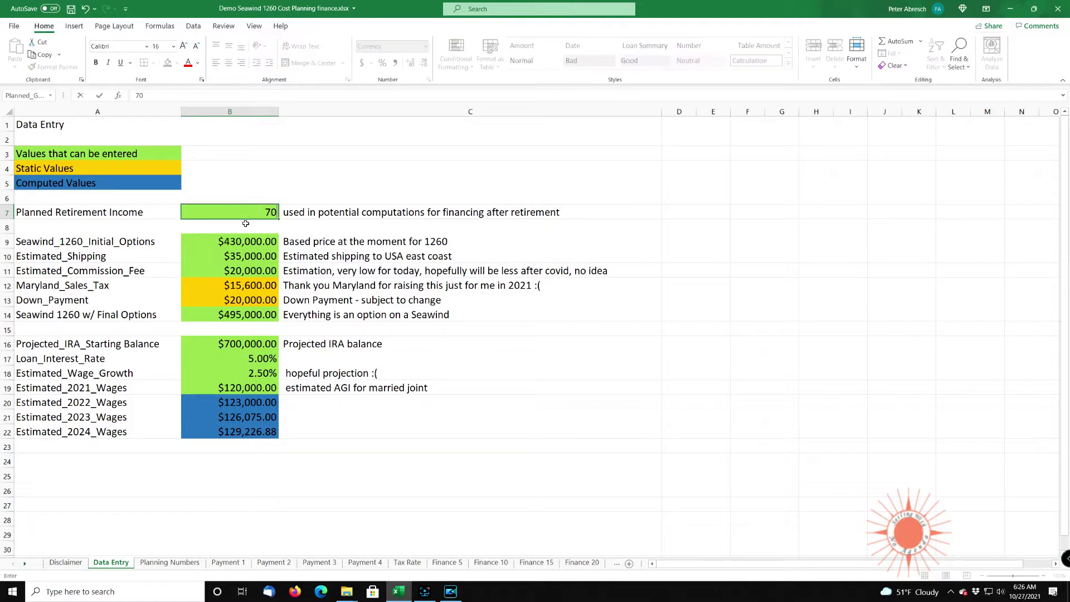
text(000)
key(Tab)
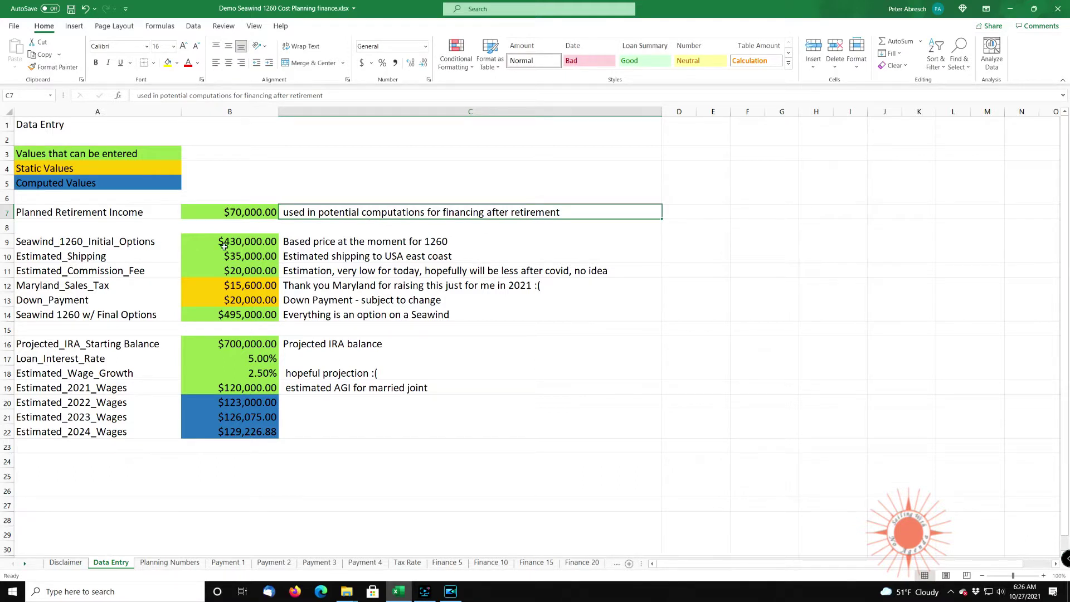
- Check the initial options price and down payment, and set Seawind 1260 w/ Final Options to 485000
click(241, 244)
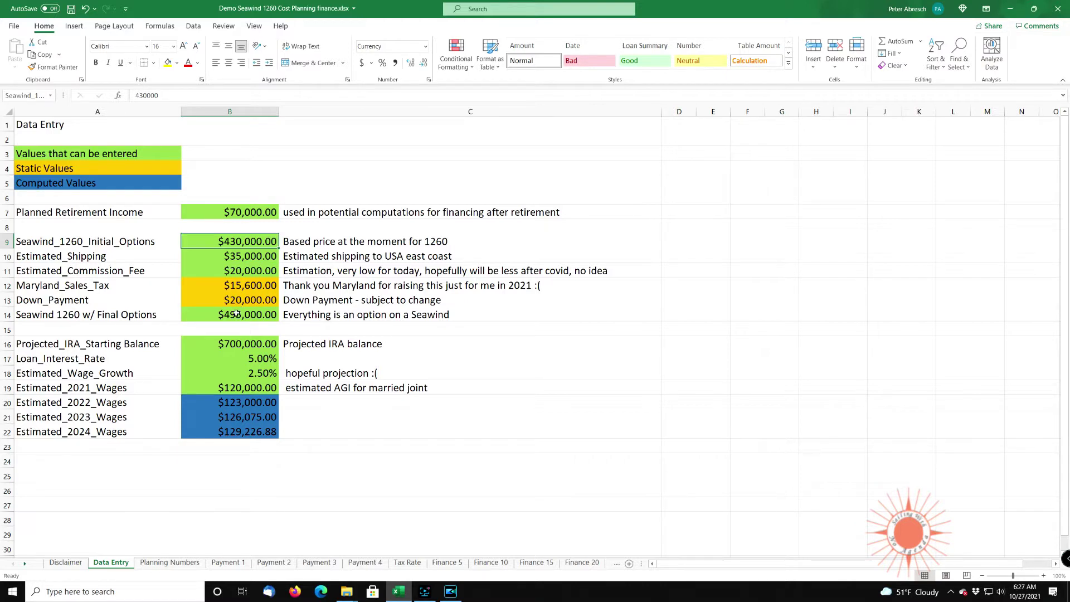
click(251, 301)
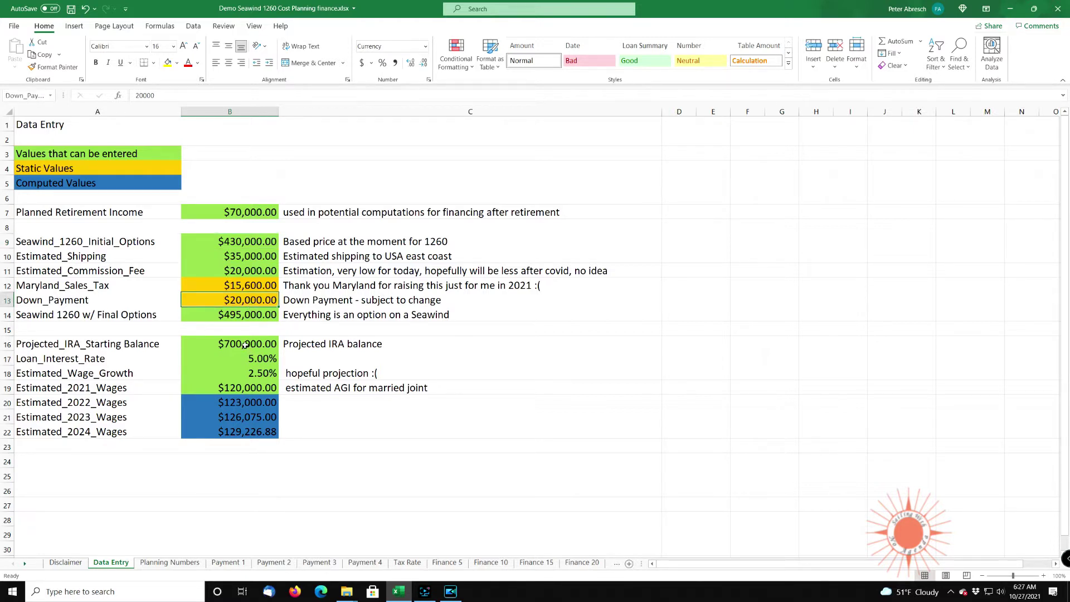
click(252, 315)
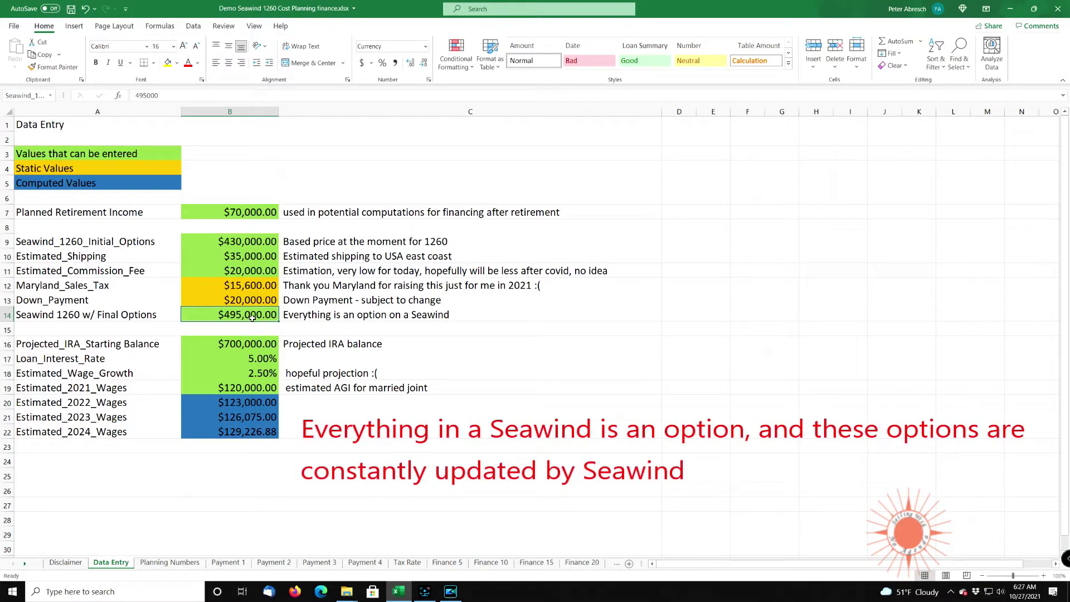
click(253, 245)
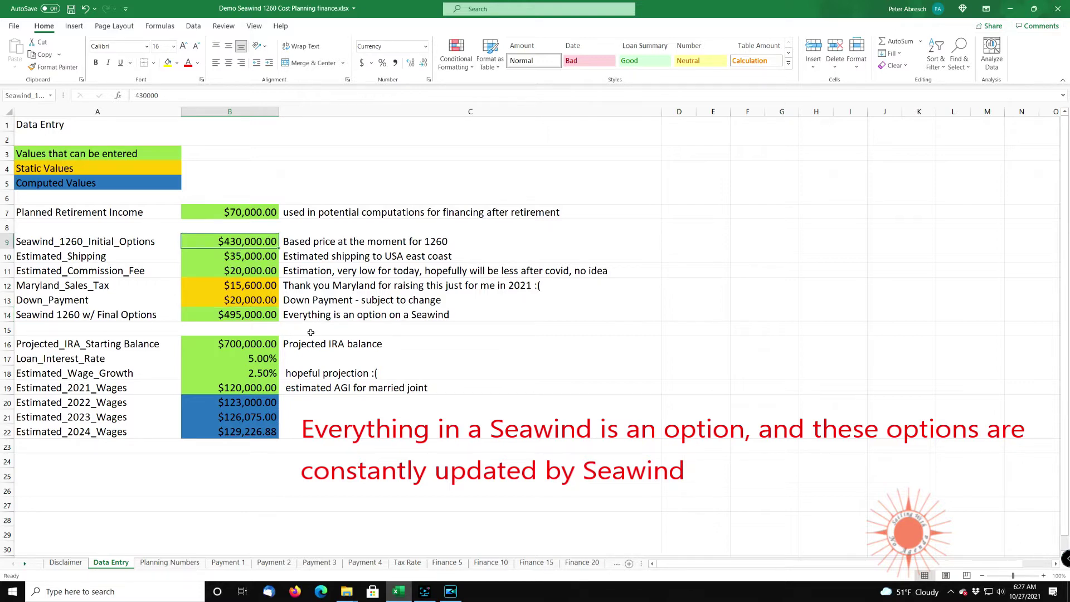
click(245, 318)
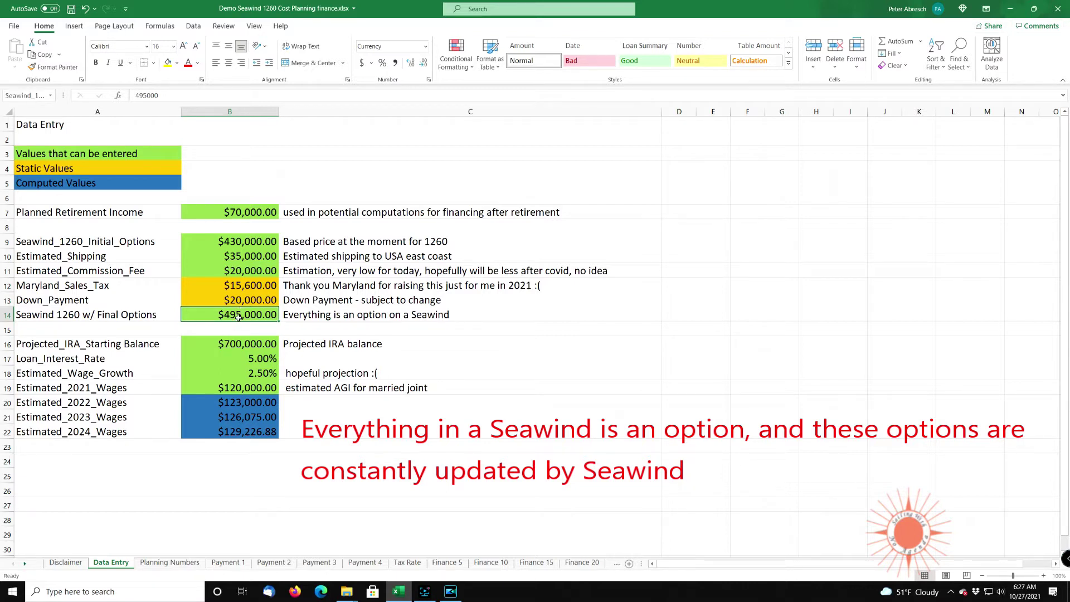
text(4)
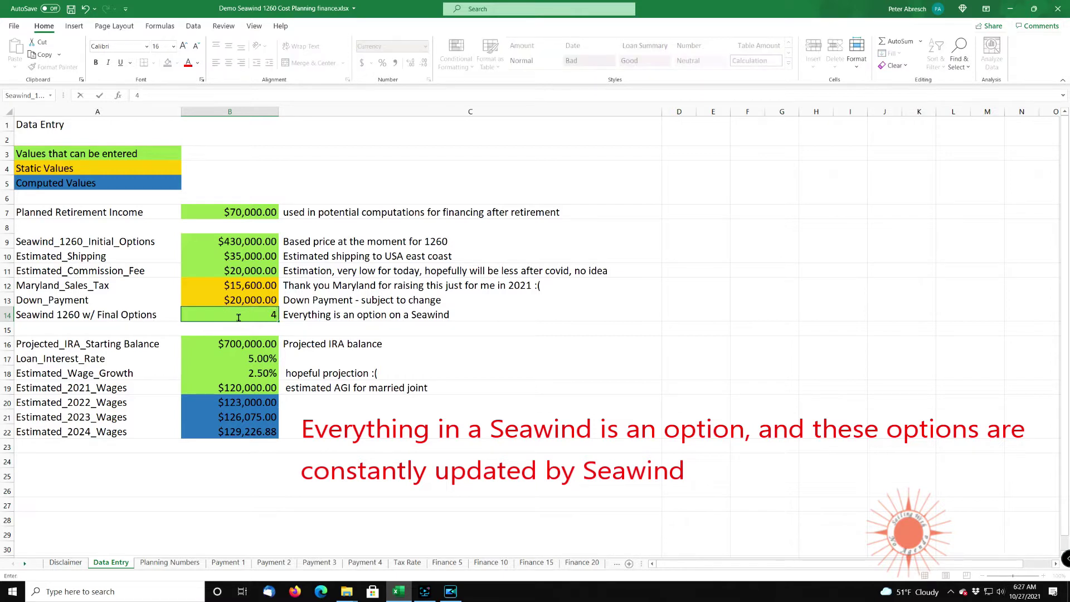
text(85000)
key(Tab)
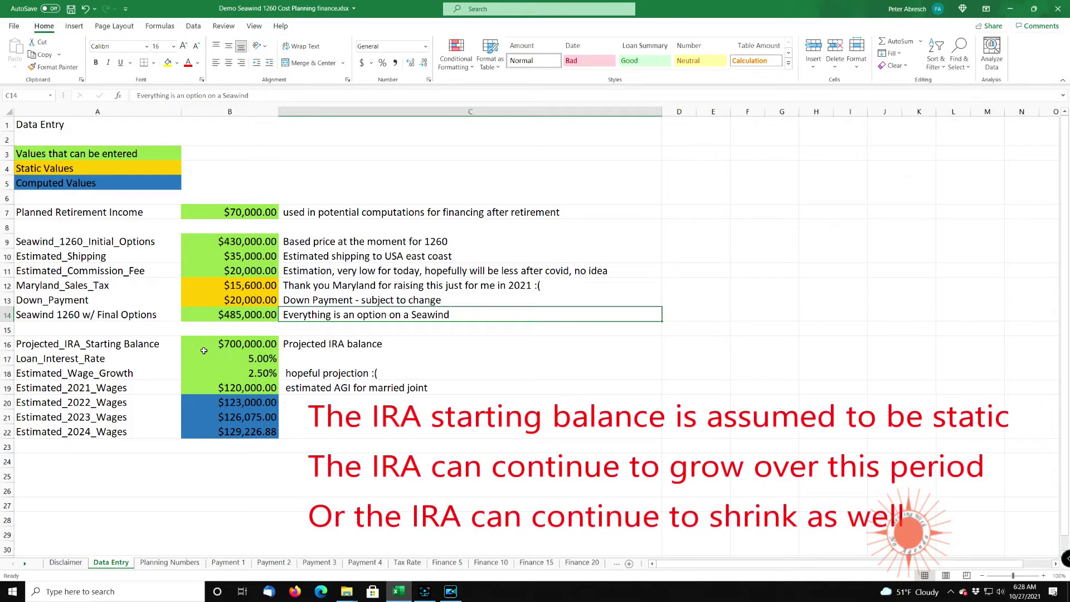
- Set the Projected_IRA_Starting Balance on the Data Entry sheet to 600000
click(236, 342)
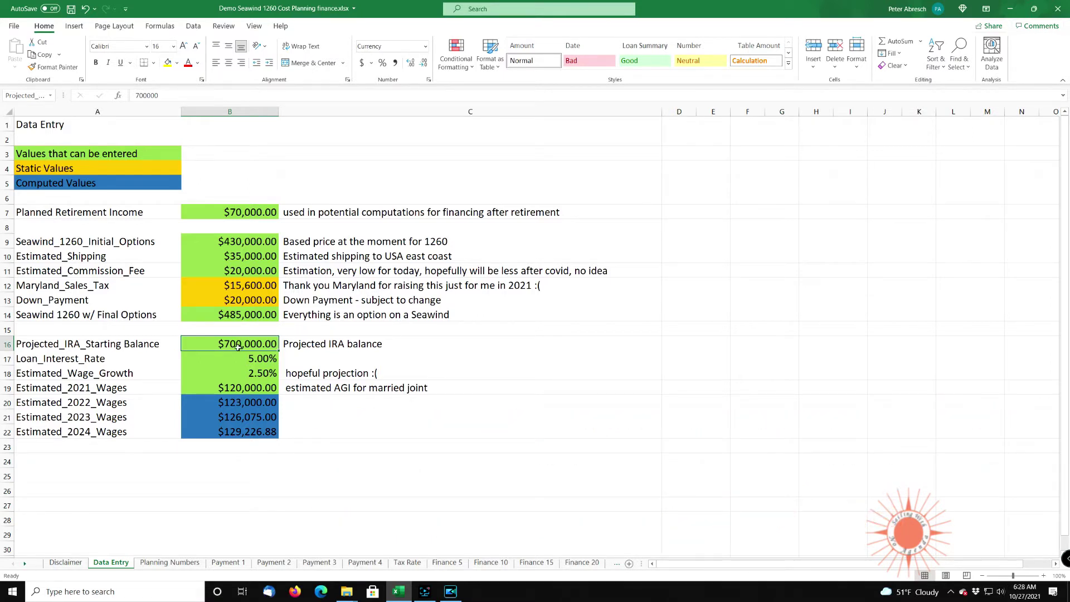
text(6)
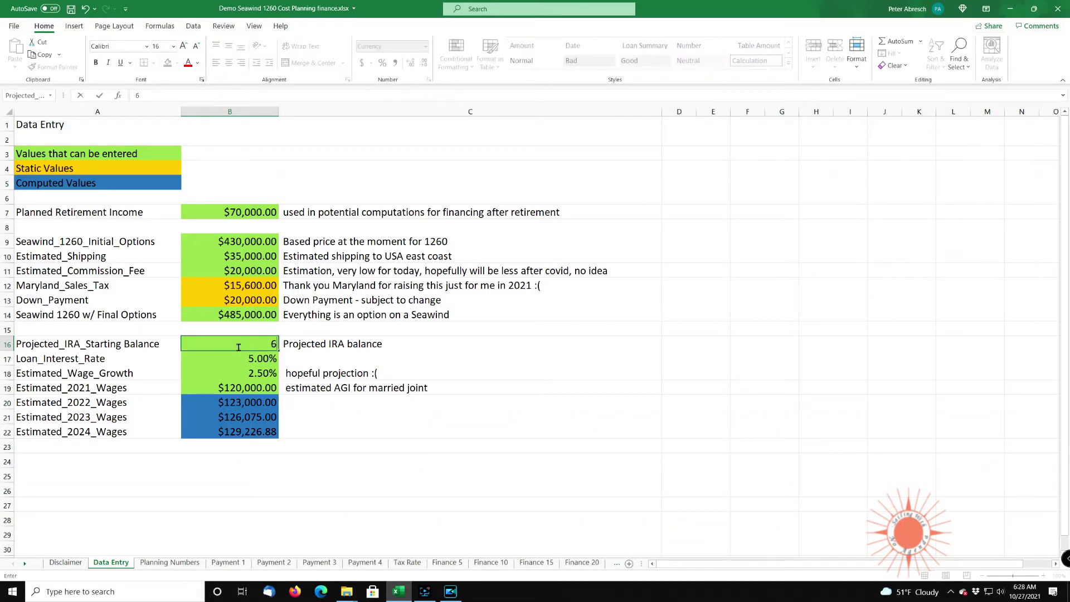
text(0000)
text(0)
key(Tab)
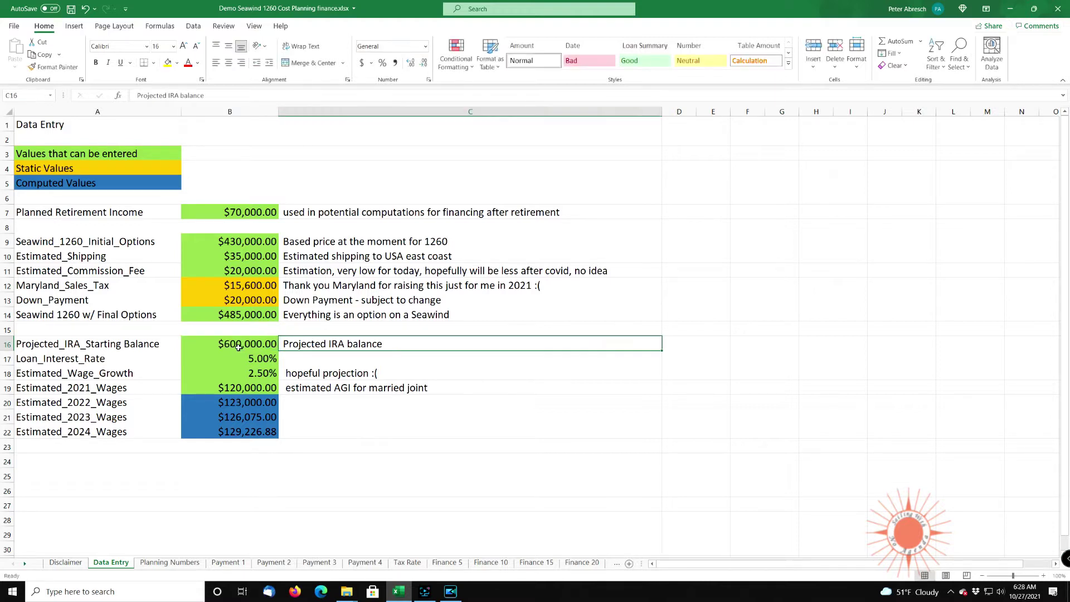
- Check the loan interest rate and wage growth entries, and set Estimated_2021_Wages to 110000
click(268, 366)
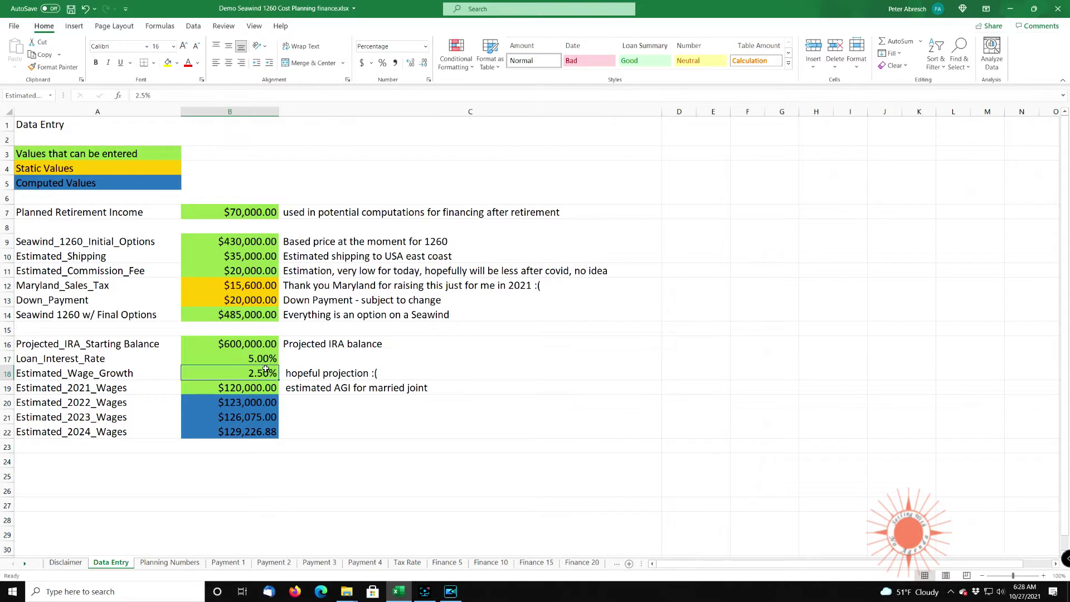
click(258, 362)
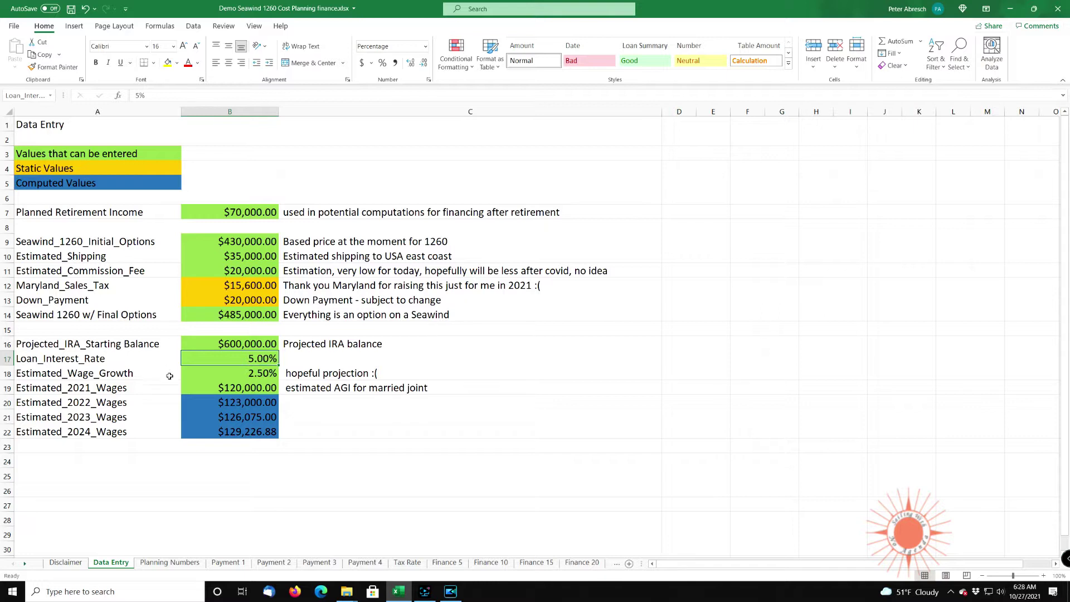
click(258, 374)
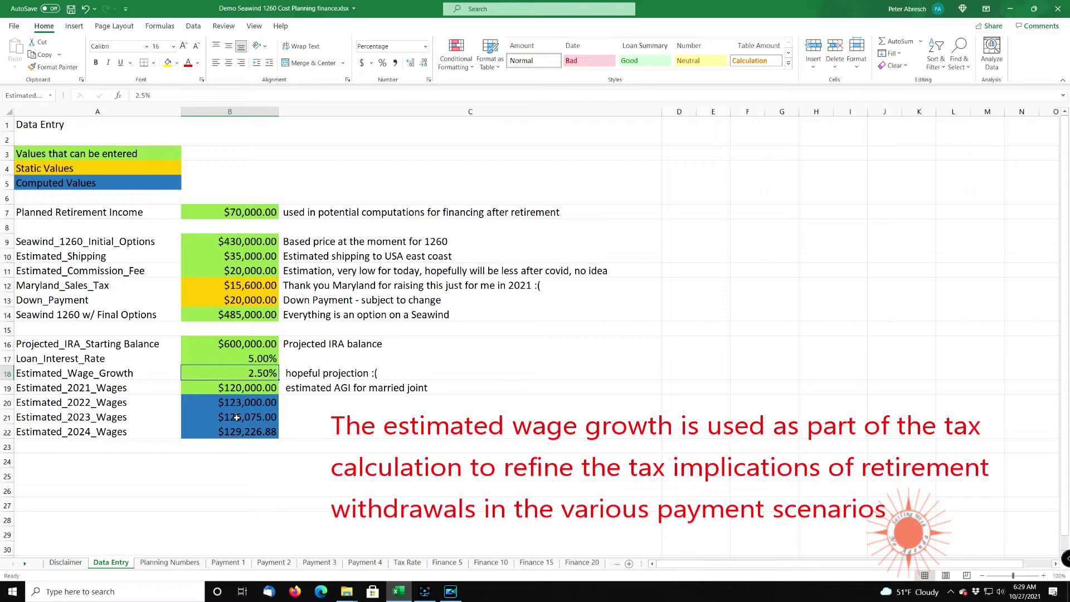
click(240, 392)
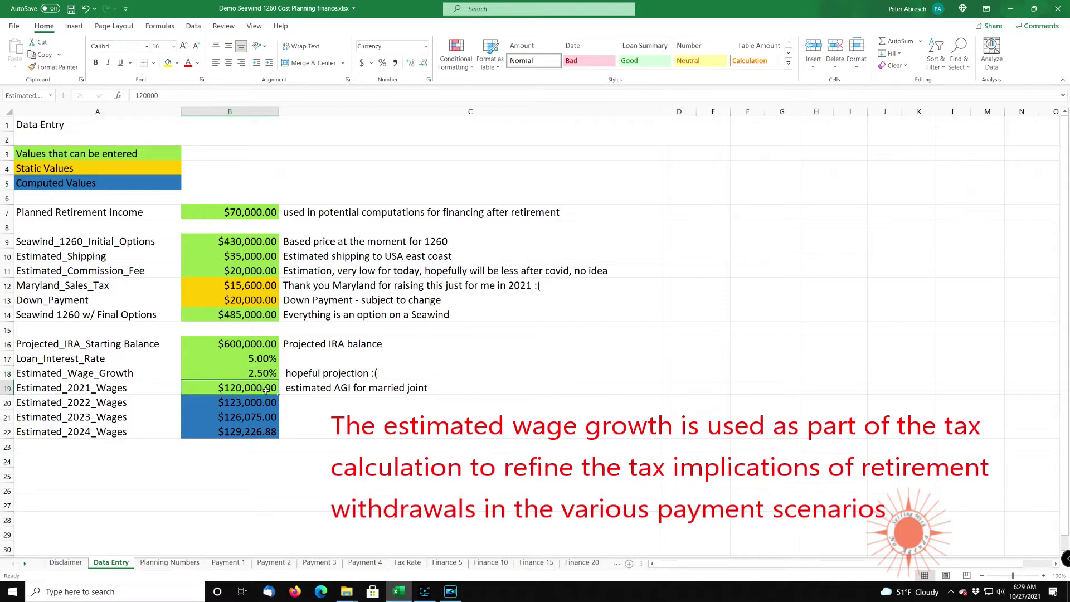
text(1)
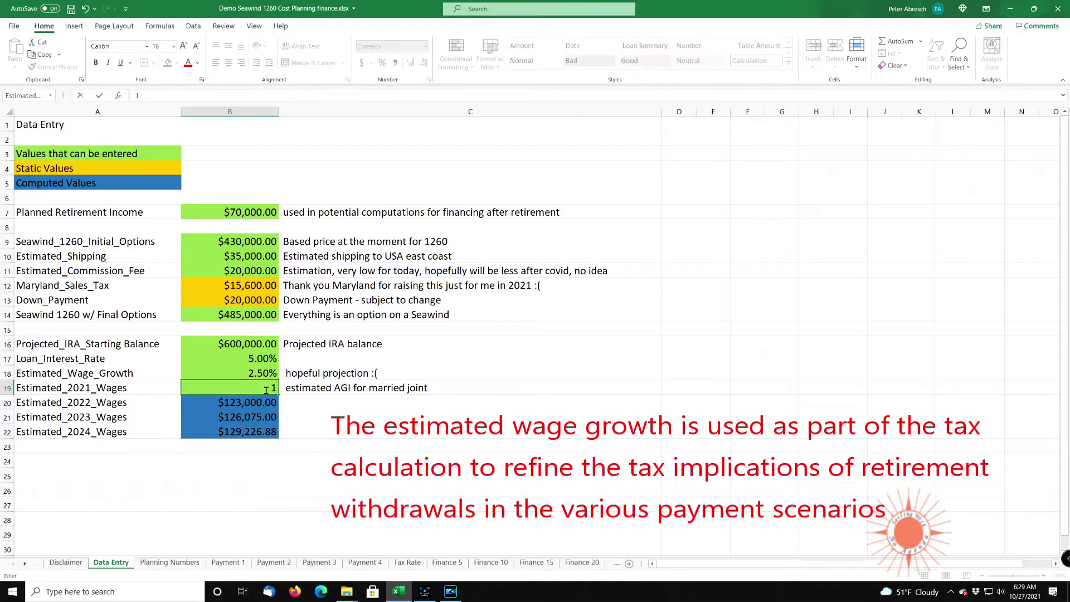
text(10000)
key(Tab)
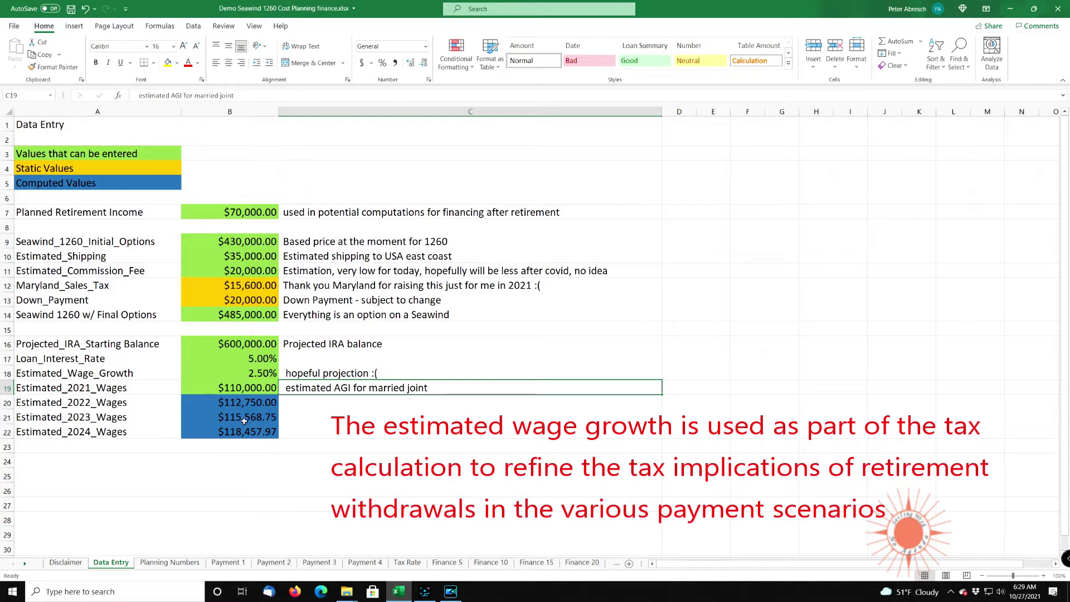
- Review the cost estimates, payment schedules and final payment scenarios on the Planning Numbers sheet
click(172, 563)
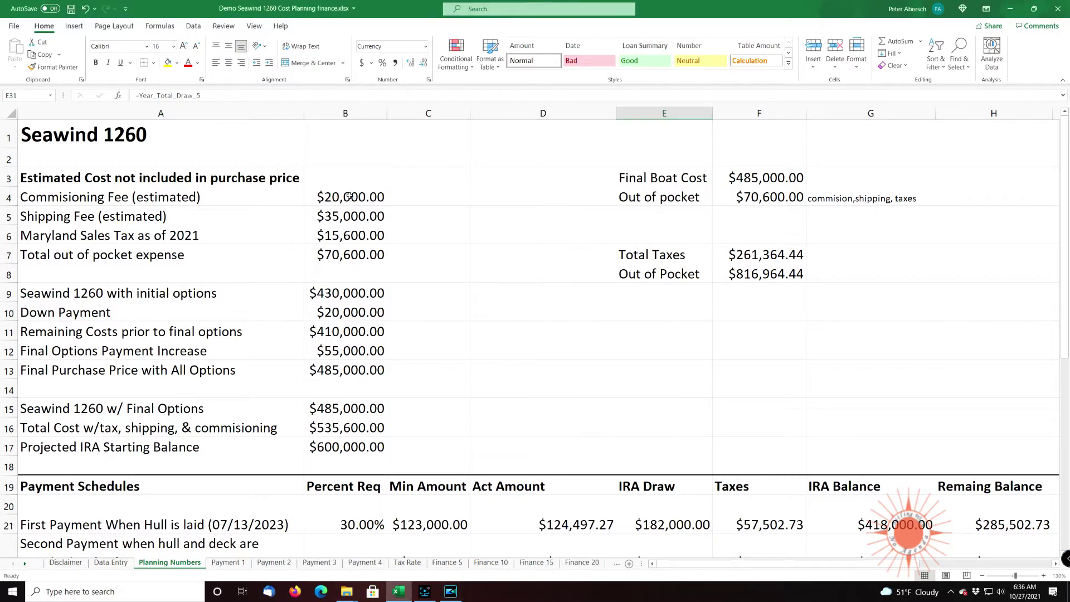
drag(341, 196, 350, 236)
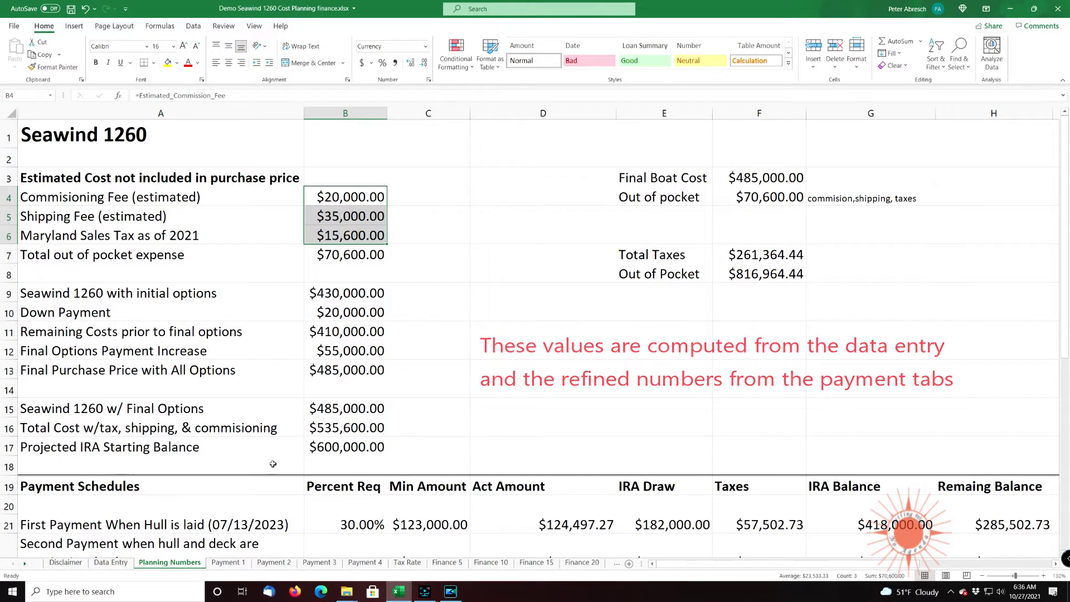
scroll(474, 368, down, 1)
scroll(473, 368, down, 3)
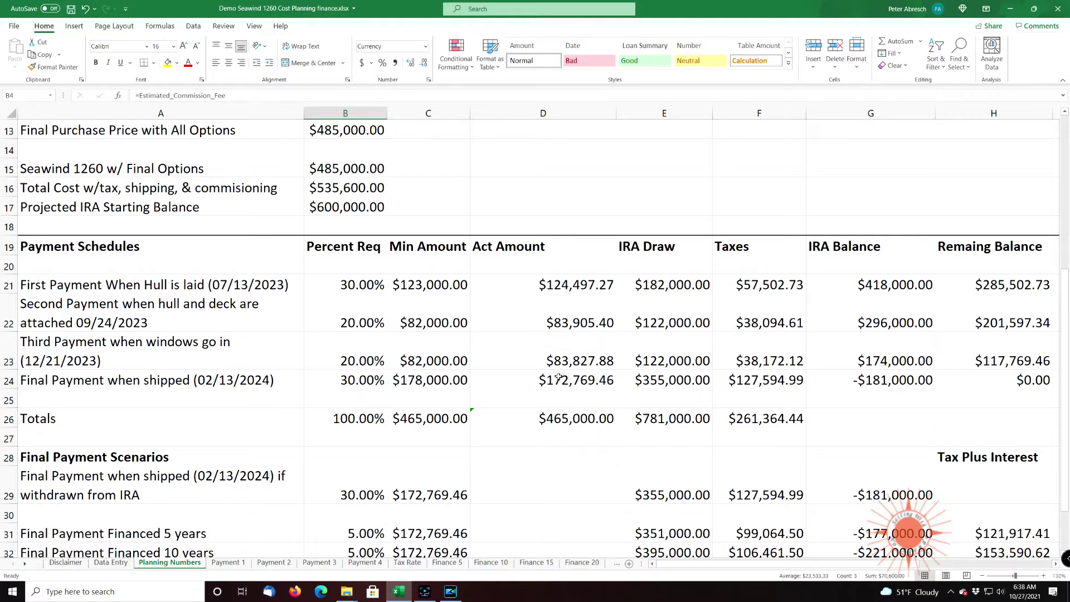
scroll(547, 407, down, 2)
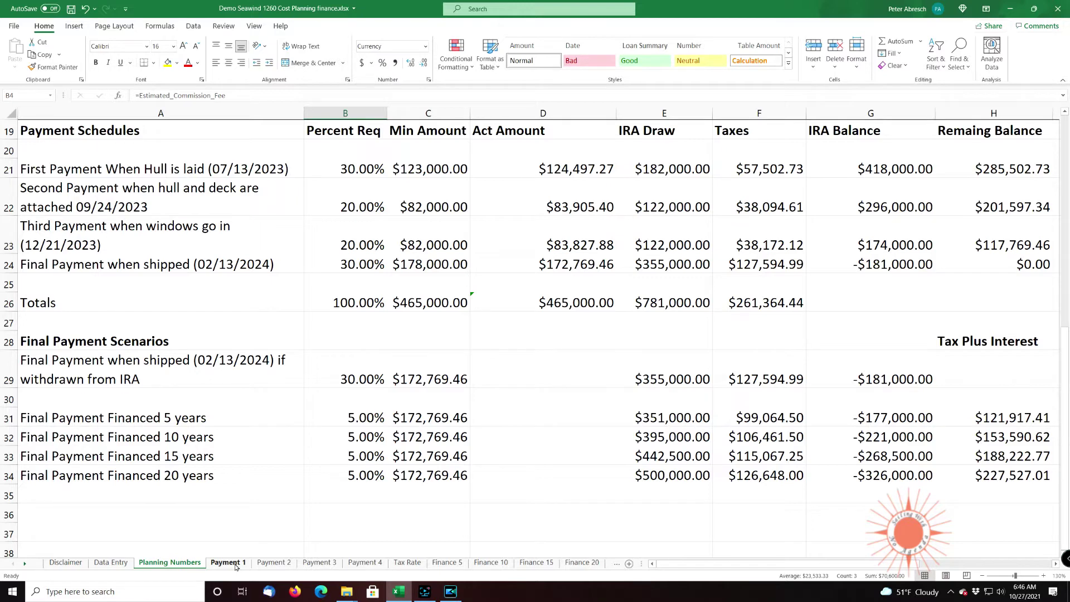
- On the Payment 1 sheet, try 181000 for IRA Draw #1 and settle on 180000
click(229, 563)
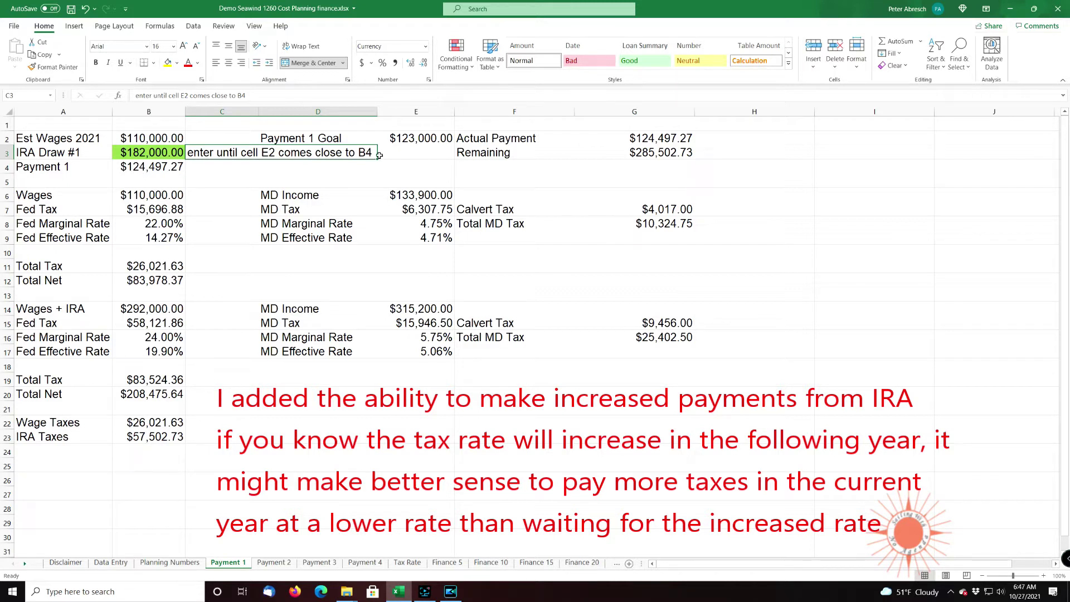
click(158, 158)
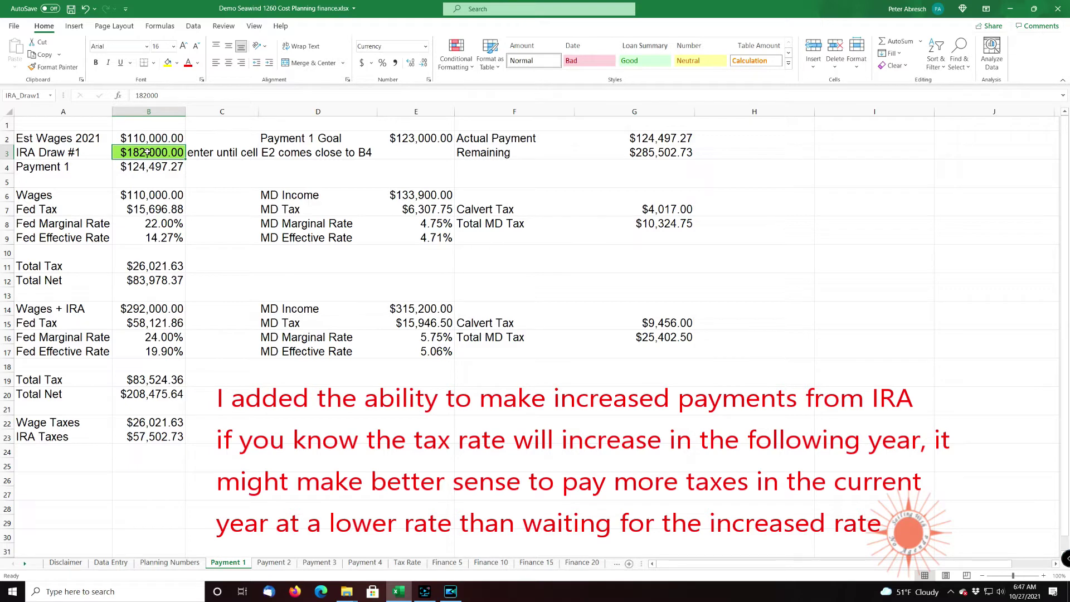
text(181000)
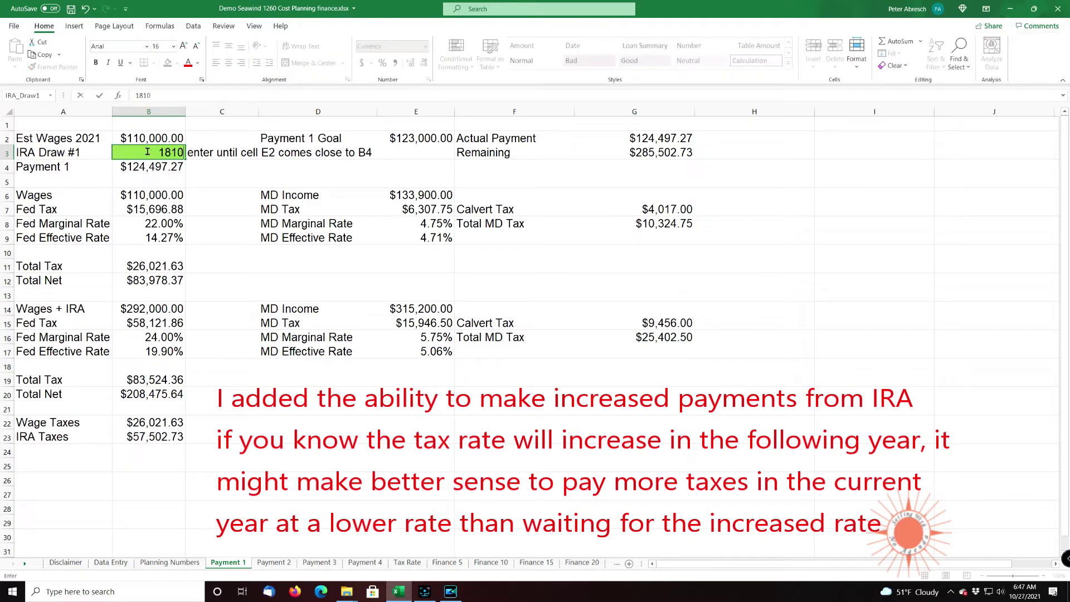
key(Tab)
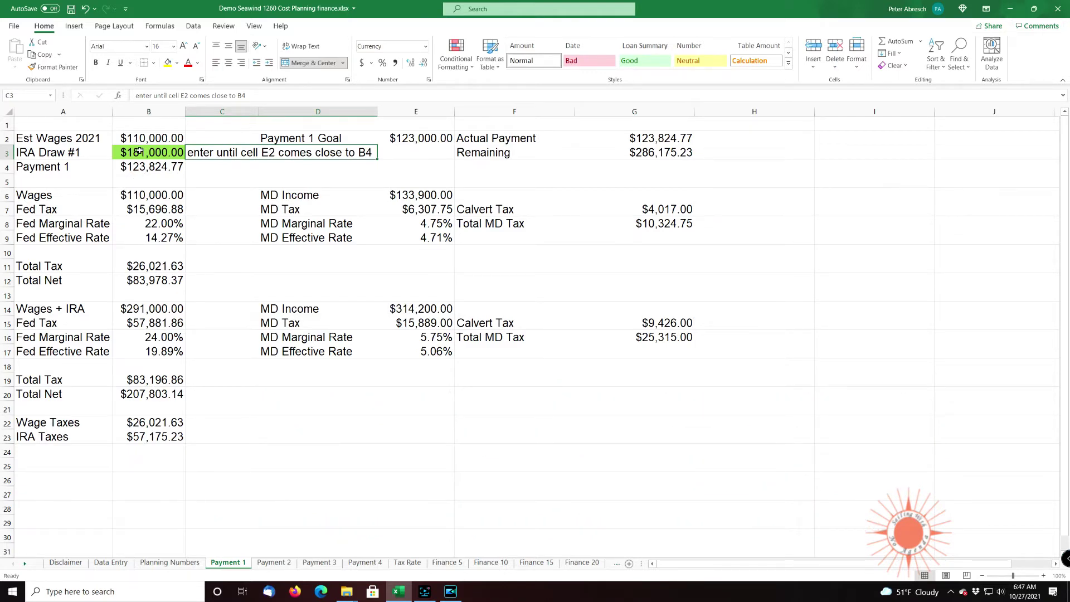
click(139, 152)
text(180000)
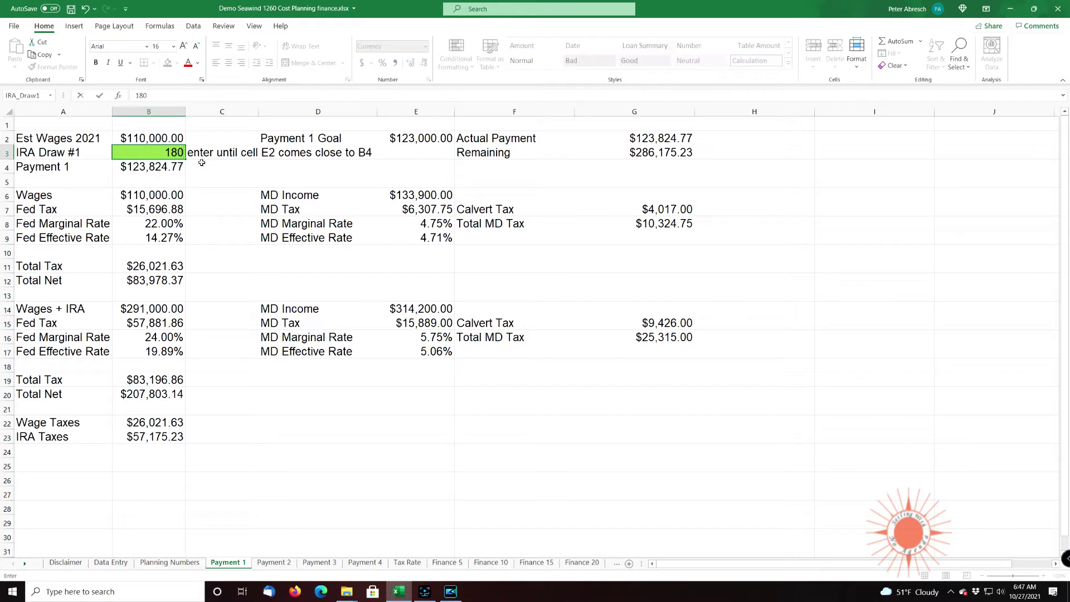
key(Tab)
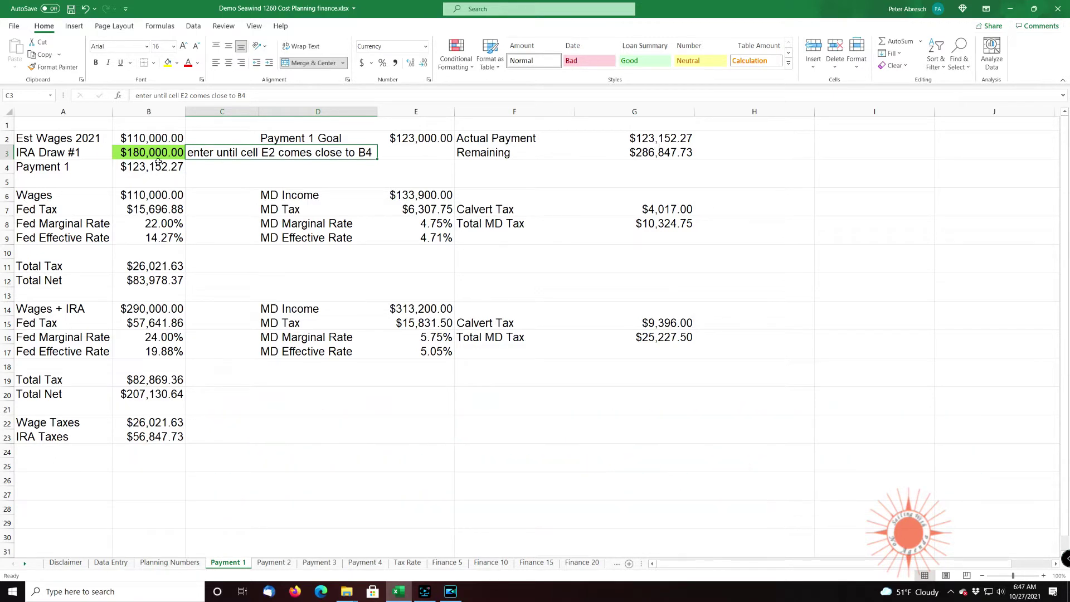
- Check the first payment's figures in the Planning Numbers payment schedule and return to the Payment 1 sheet
click(186, 564)
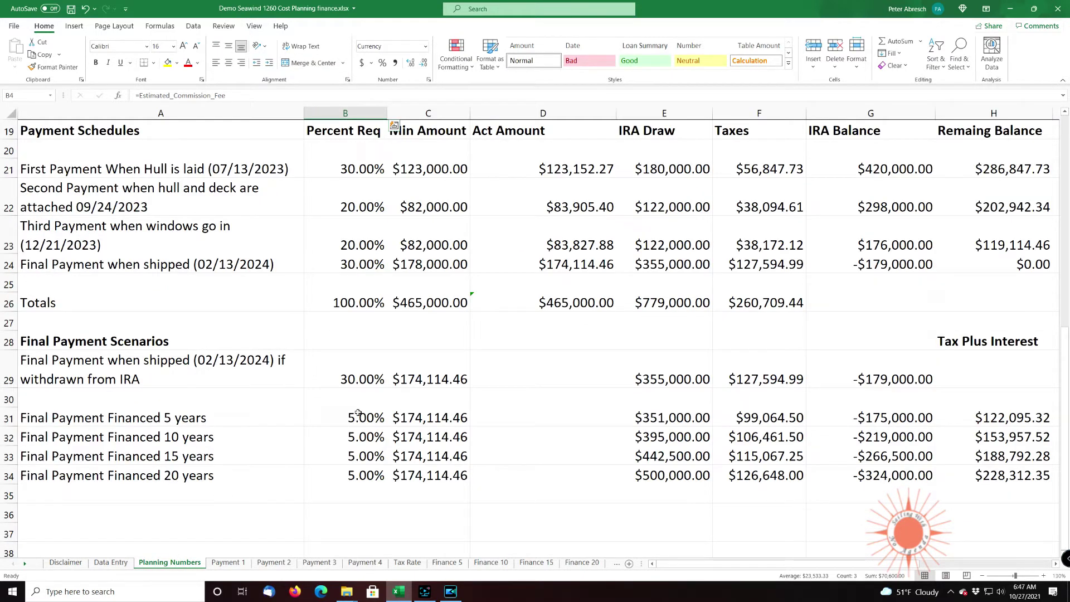
scroll(398, 423, up, 1)
scroll(397, 424, up, 1)
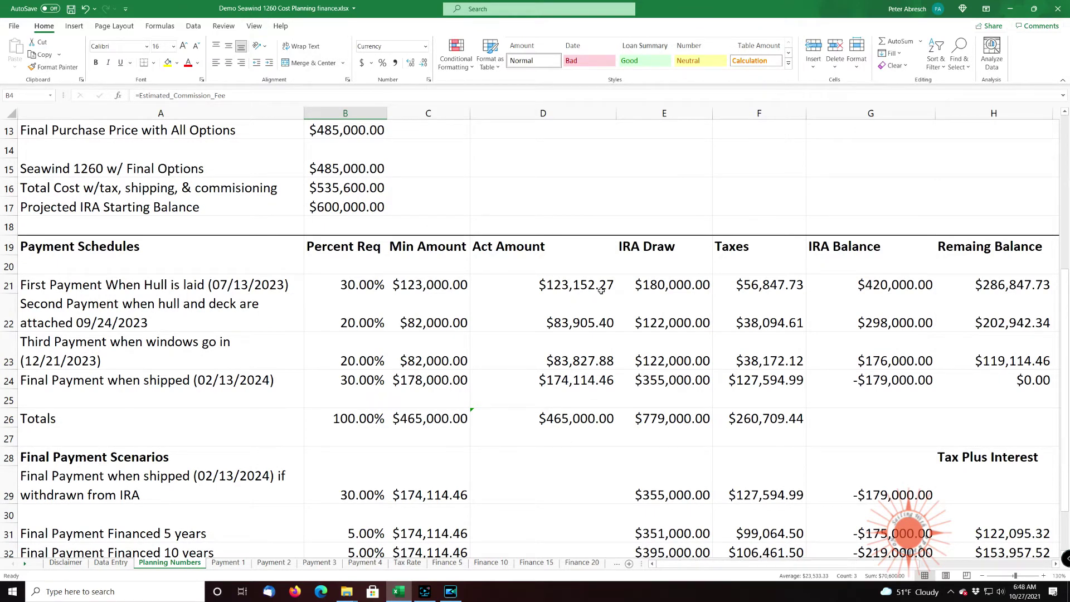
click(216, 563)
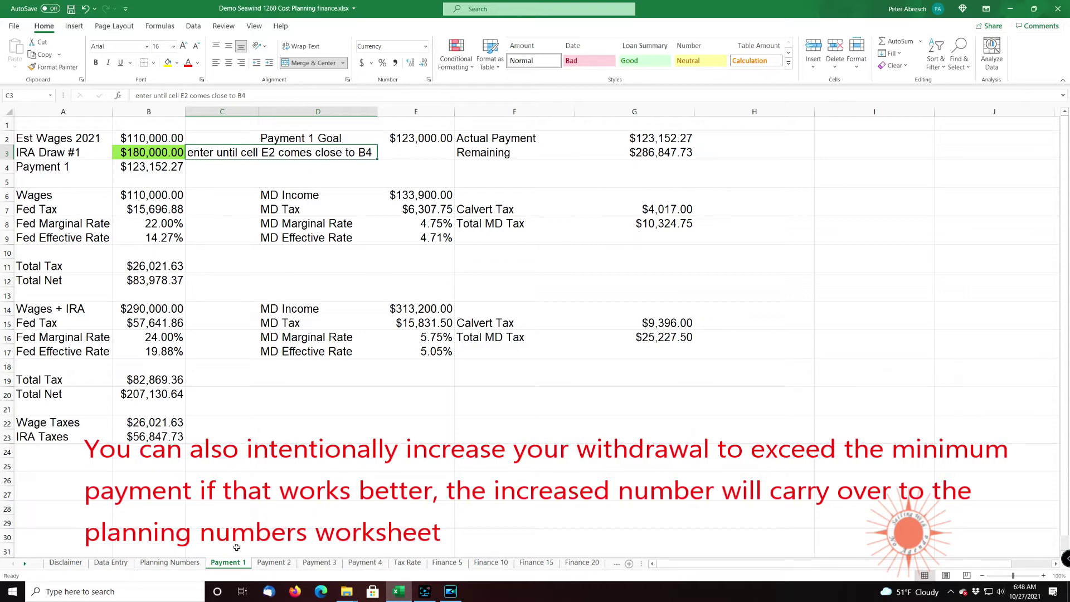
- Set IRA Draw #2 on the Payment 2 sheet to 120000
click(274, 563)
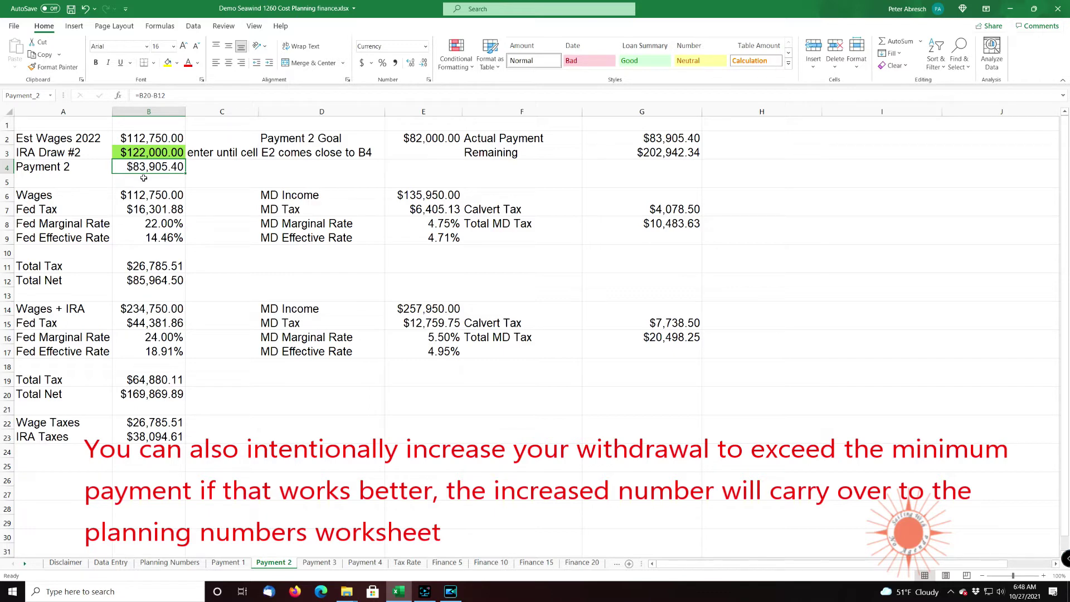
click(147, 155)
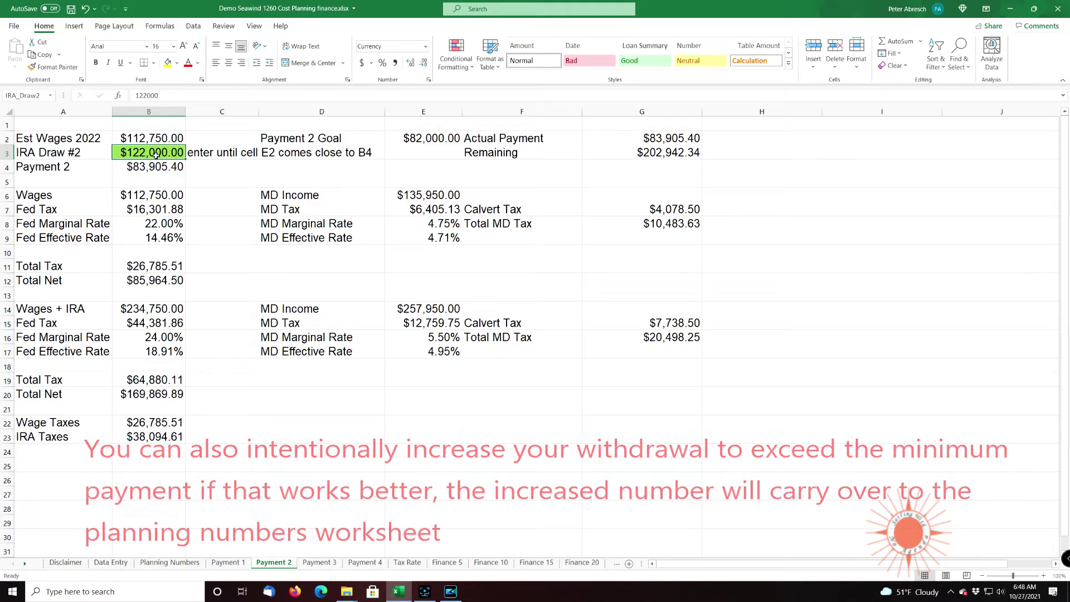
text(120,00)
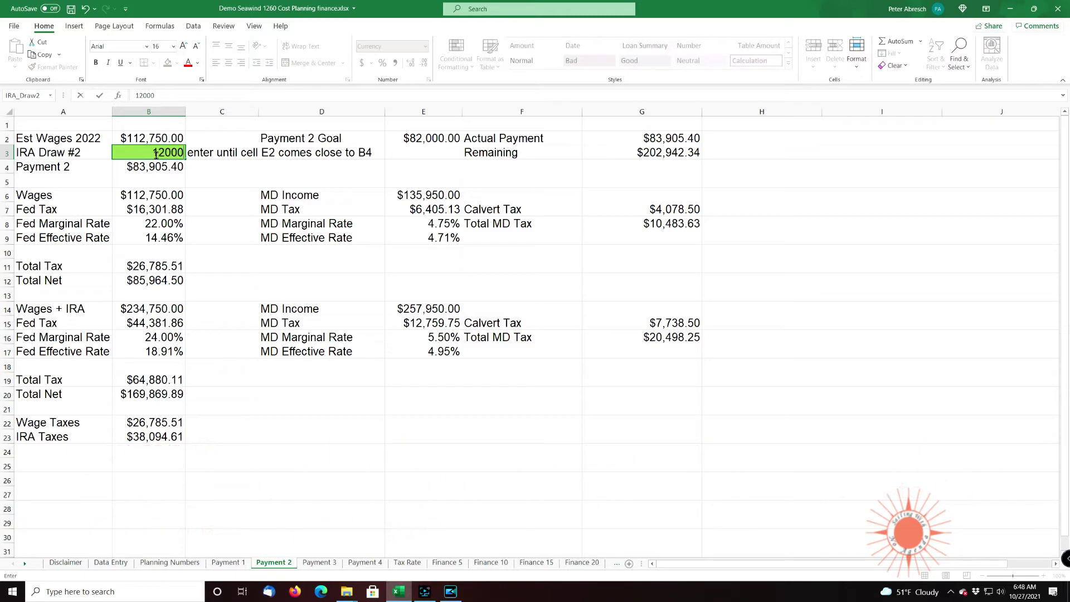
text(0)
key(Tab)
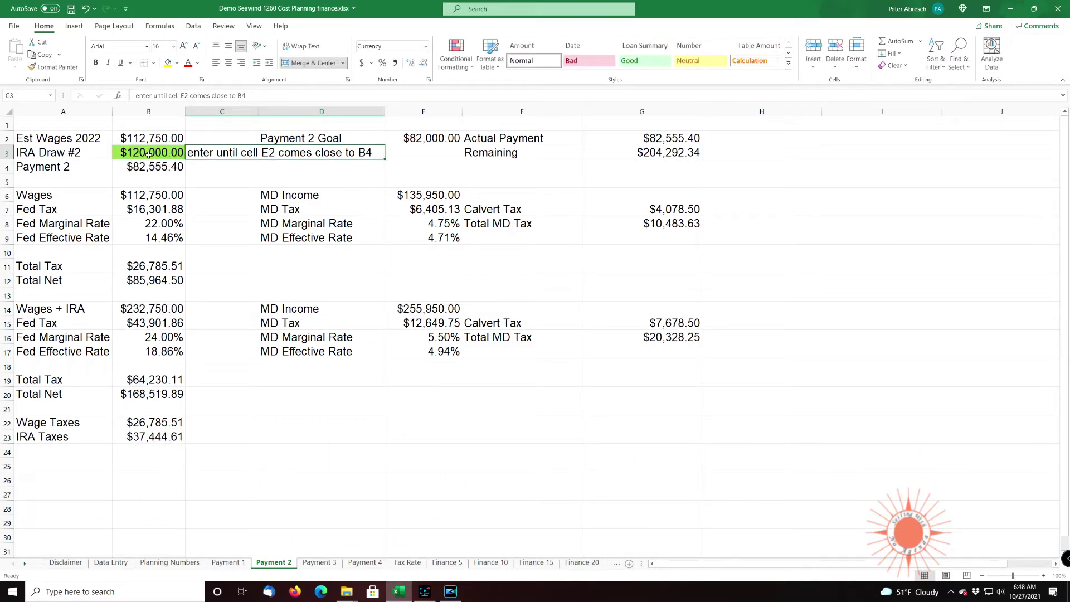
- Refine IRA Draw #2 toward the Payment 2 goal, trying 119000 and settling on 119500
double_click(148, 154)
drag(156, 152, 165, 151)
text(19000)
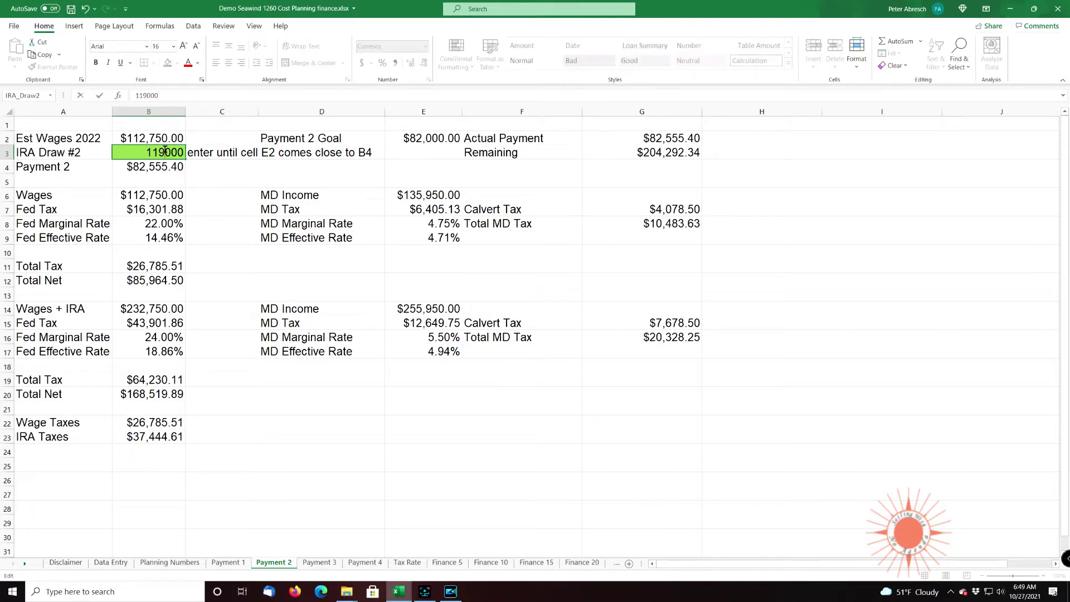
key(Return)
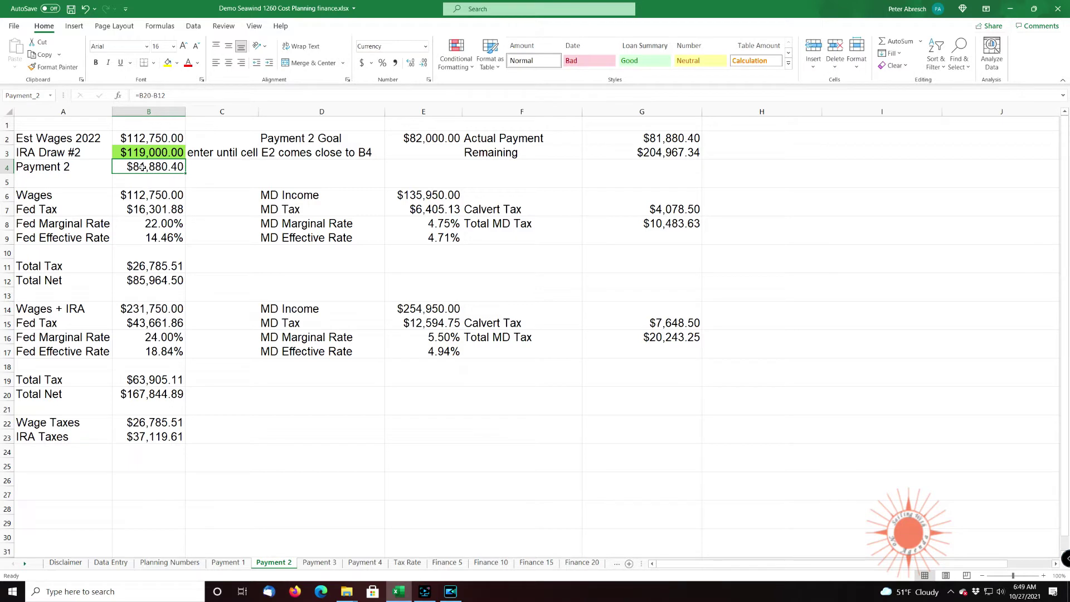
double_click(165, 151)
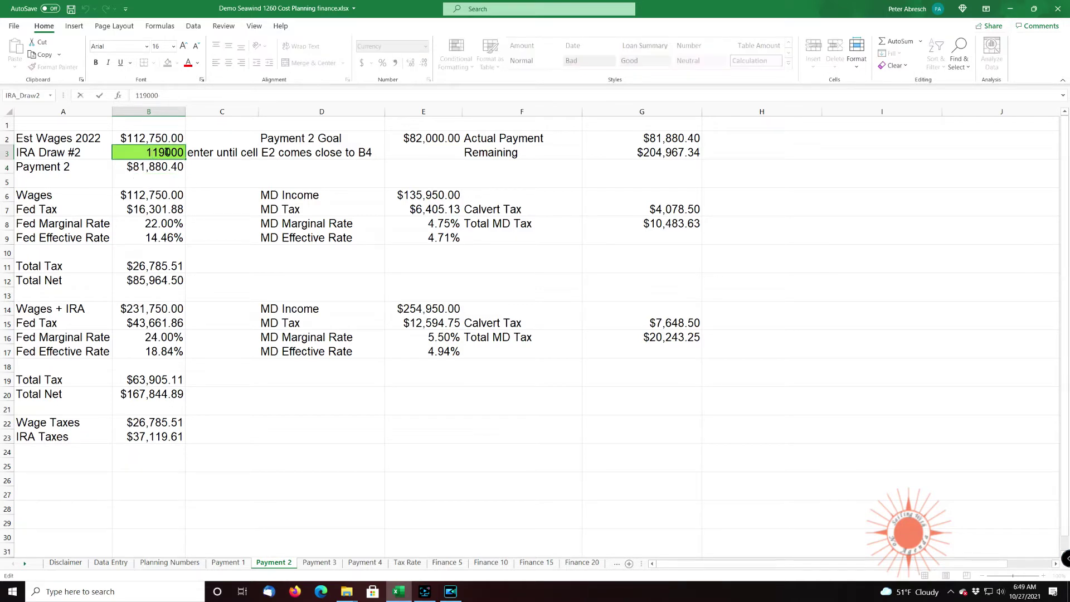
text(5)
key(Tab)
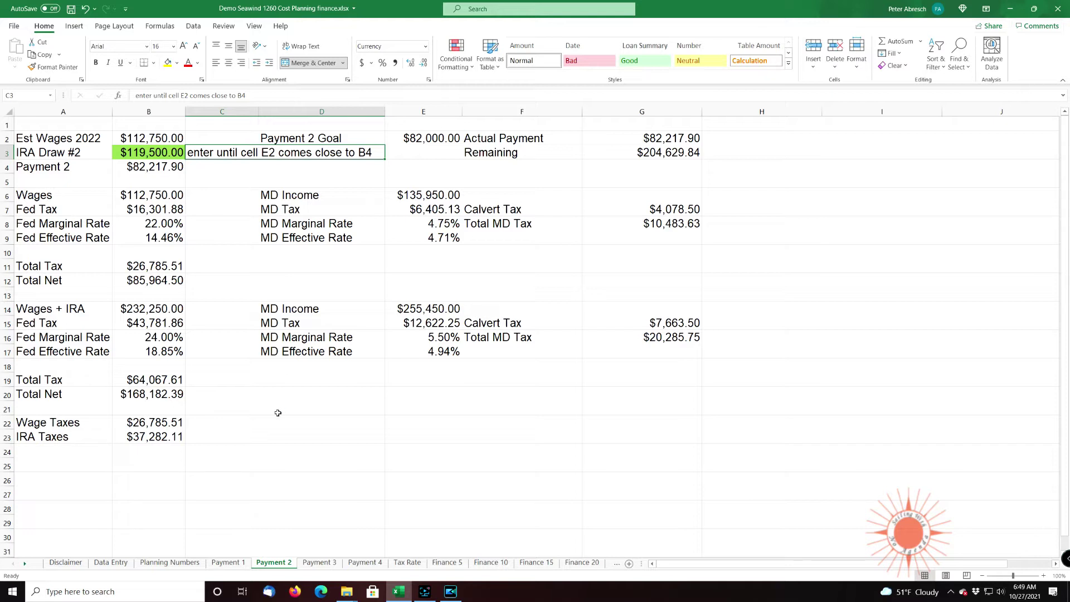
- Set IRA Draw #3 on the Payment 3 sheet to 120000
click(315, 563)
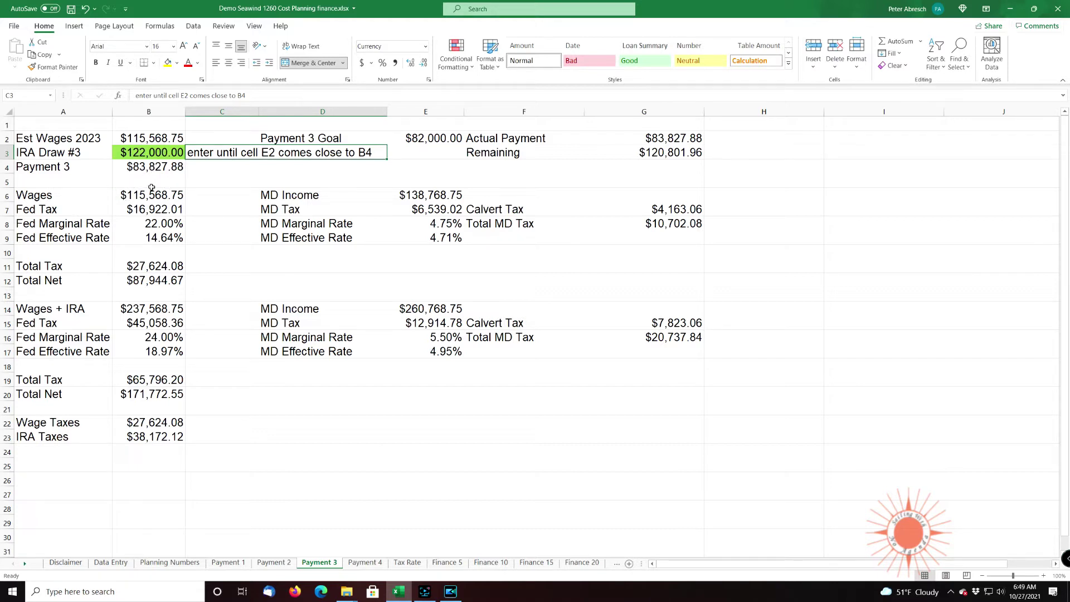
click(156, 159)
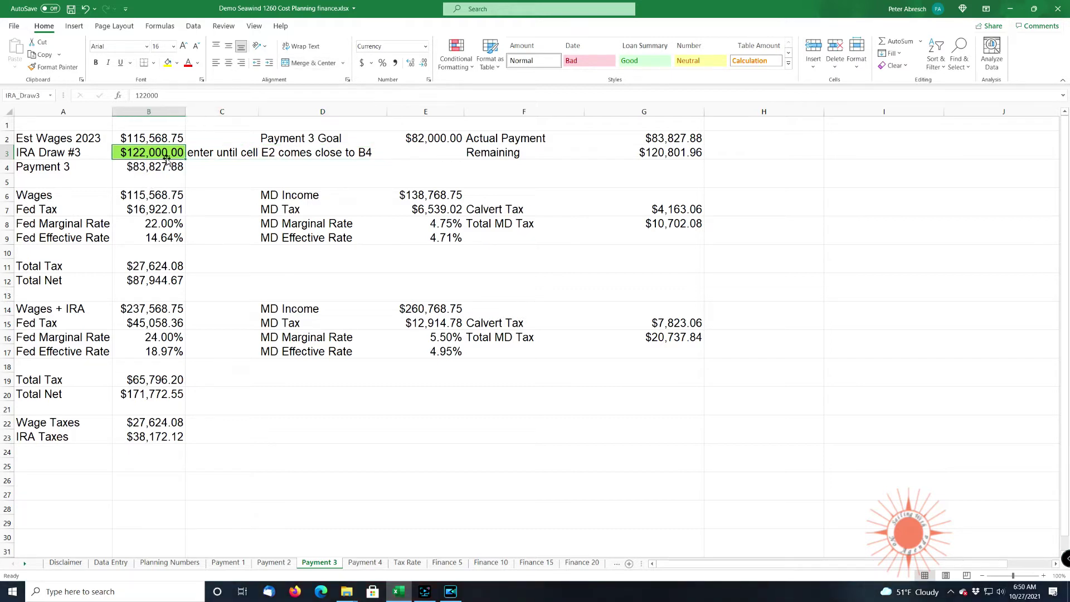
text(12000)
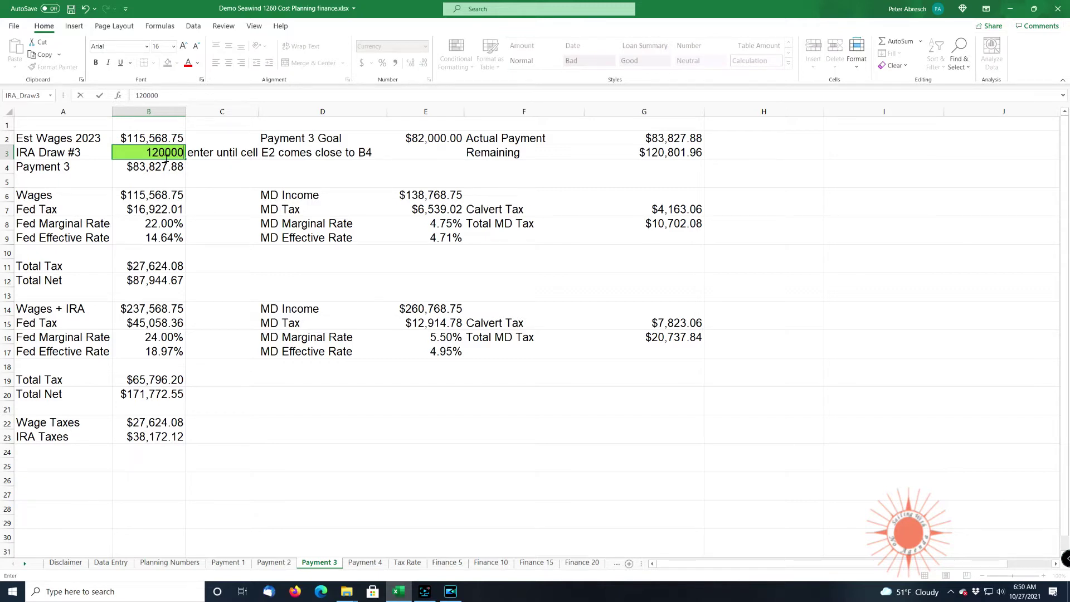
key(Tab)
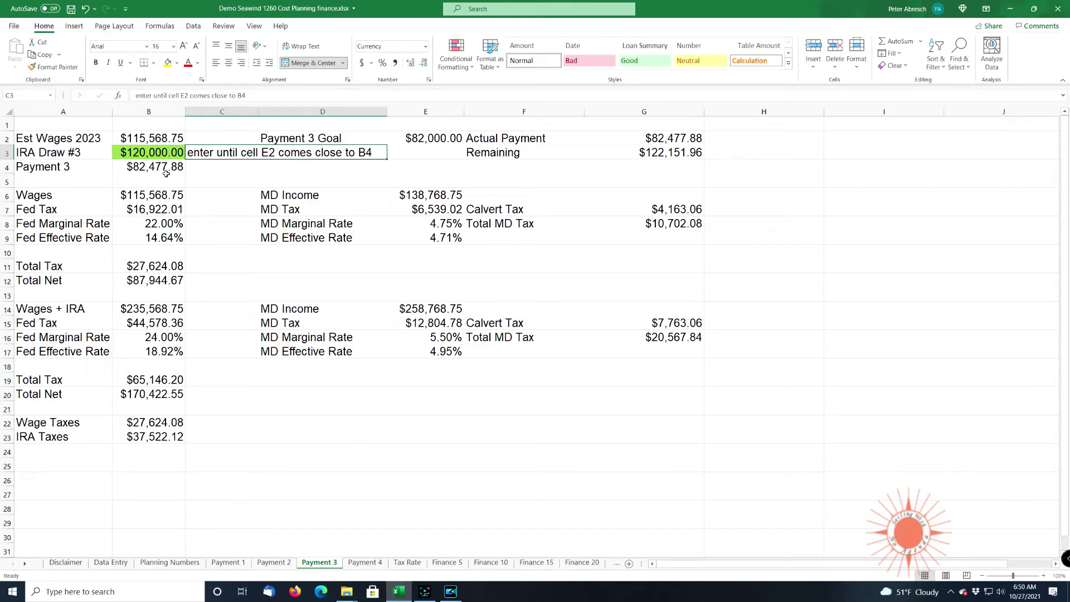
- Refine IRA Draw #3 to 119700 to bring the payment closer to the Payment 3 goal
click(141, 155)
double_click(149, 152)
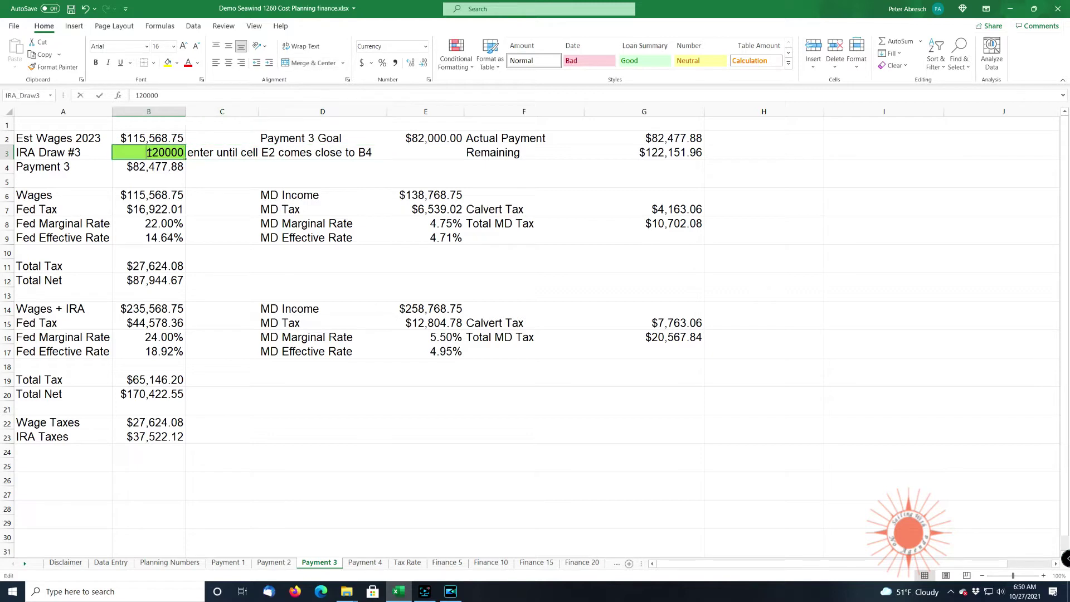
text(11)
key(Delete)
key(Delete)
text(9)
key(Delete)
text(7)
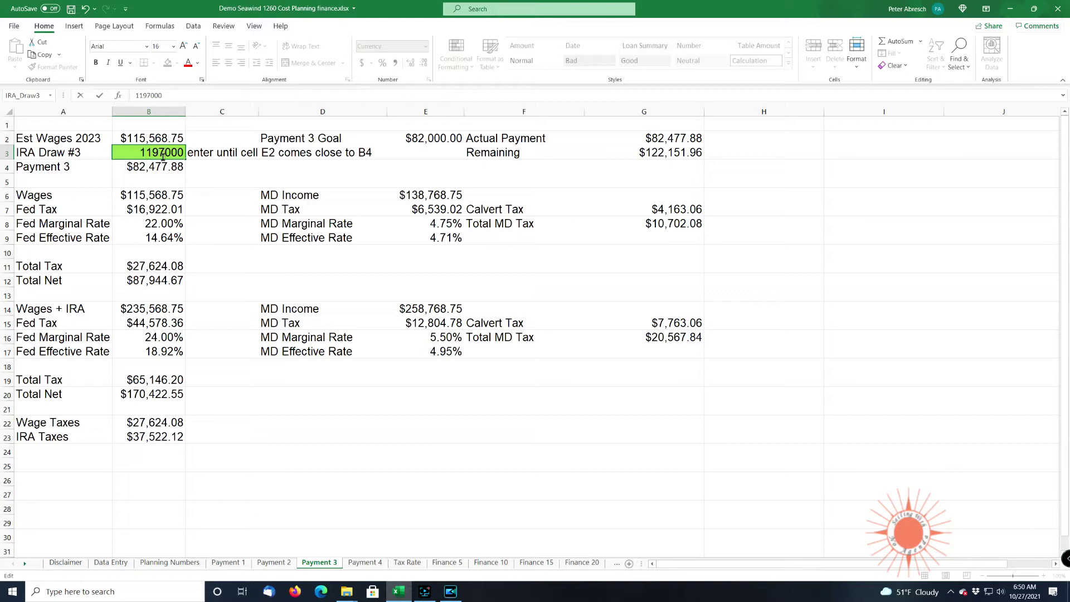
key(Delete)
key(Tab)
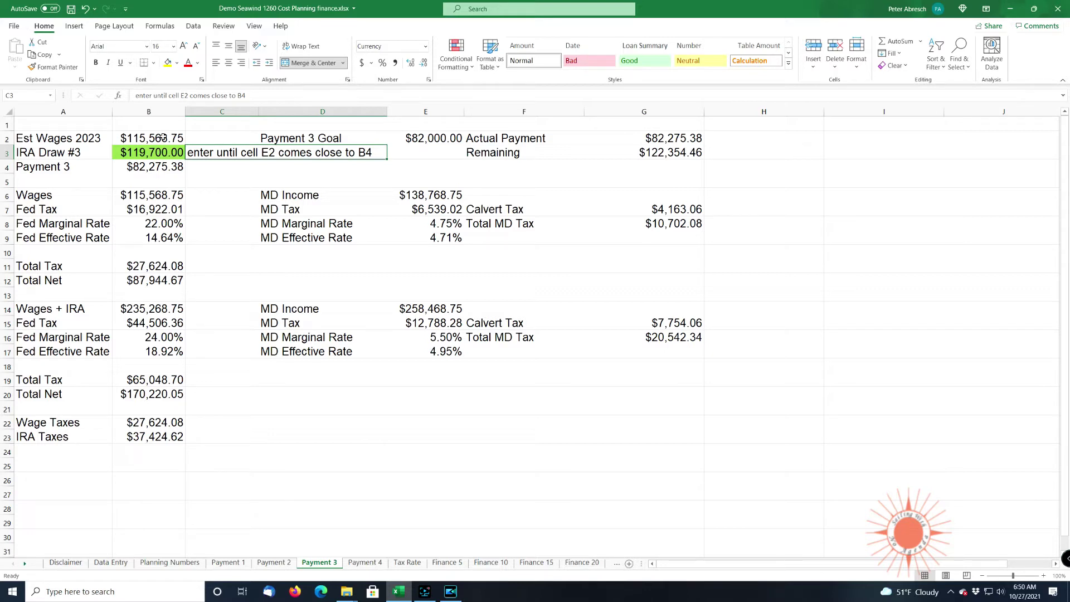
- Set IRA Draw #4 on the Payment 4 sheet to 260000
click(363, 563)
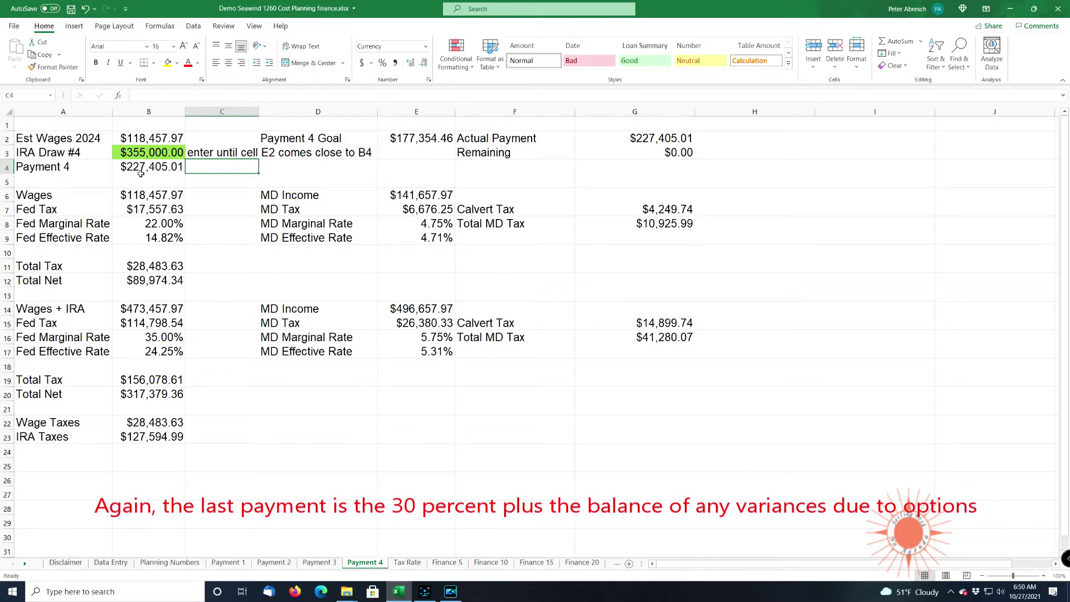
double_click(142, 153)
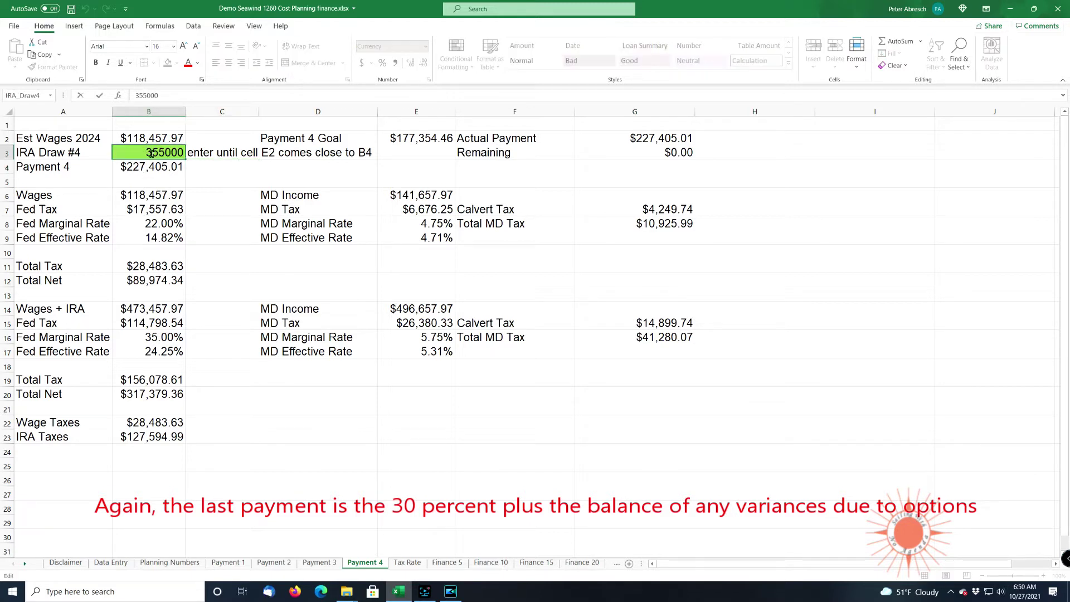
text(260)
key(Delete)
key(Delete)
key(Delete)
key(Tab)
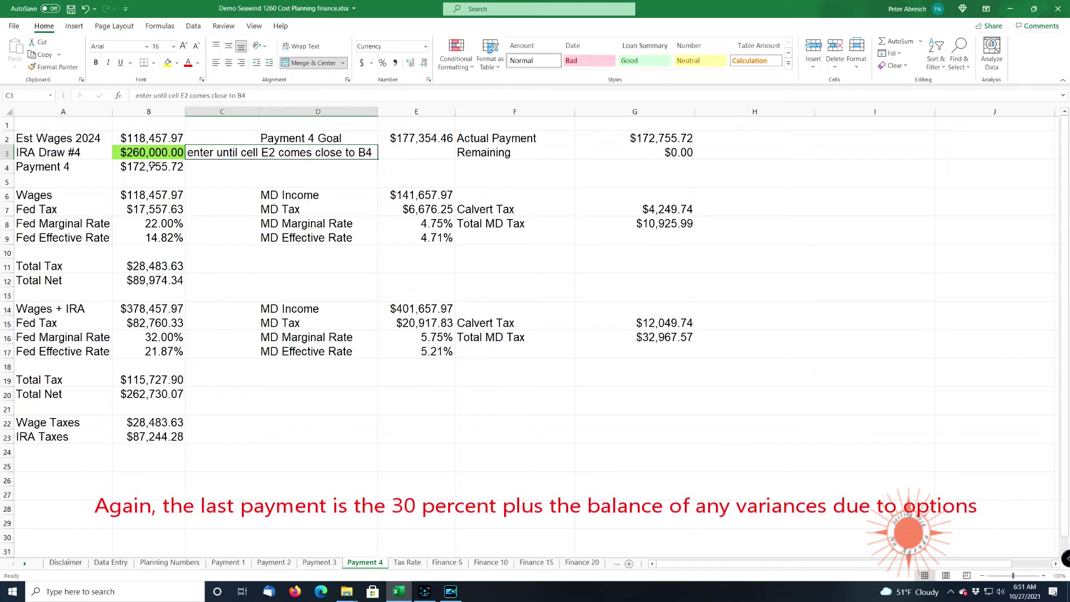
- Refine IRA Draw #4 toward the Payment 4 goal, trying 265000 and settling on 268000
double_click(161, 152)
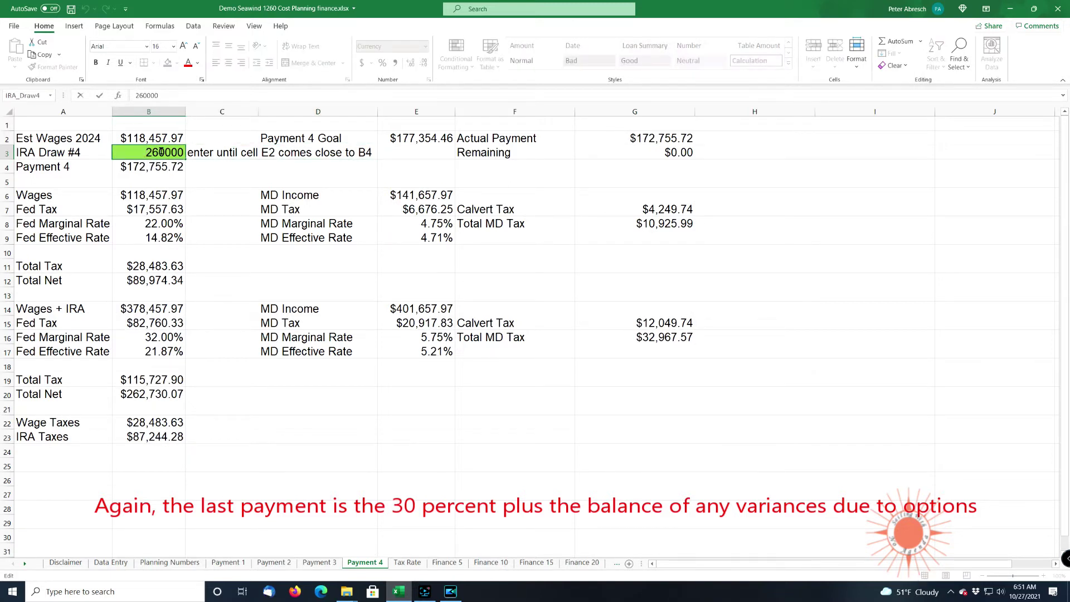
text(5)
key(Delete)
key(Tab)
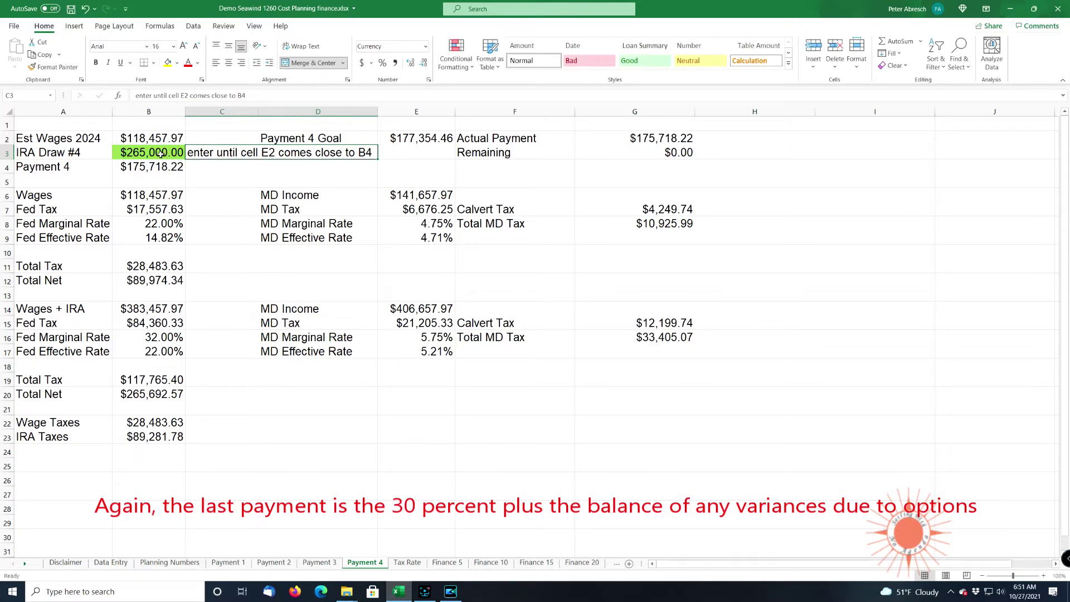
click(146, 153)
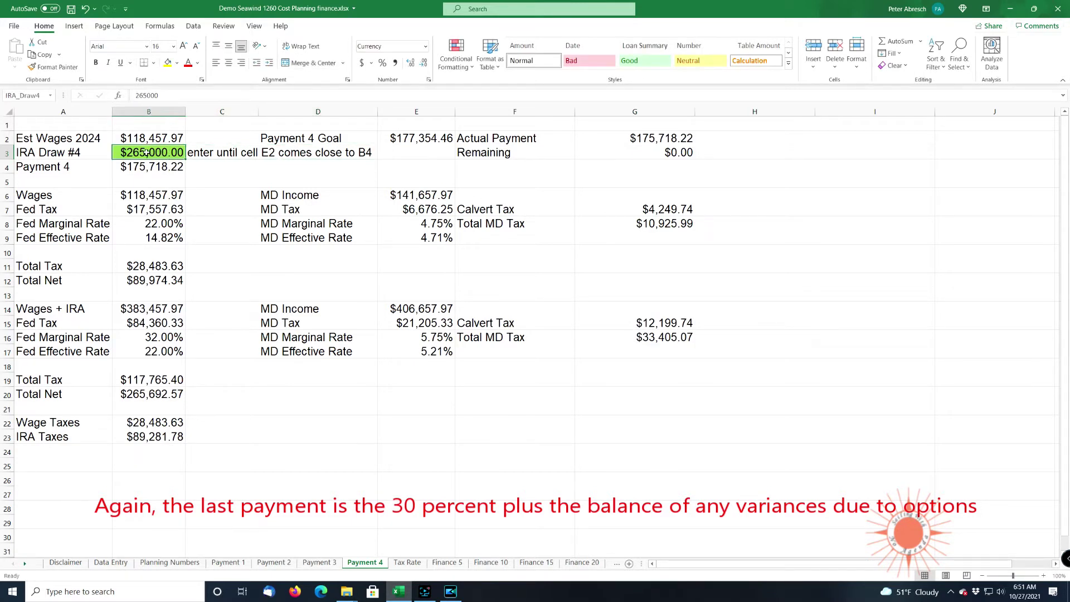
double_click(163, 154)
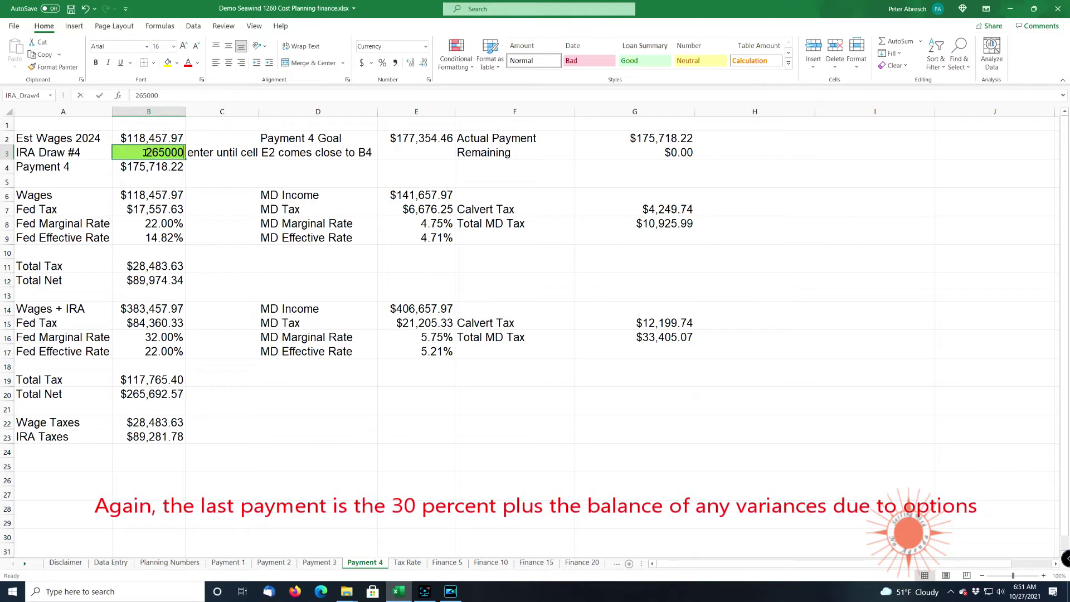
key(BackSpace)
text(8)
key(Tab)
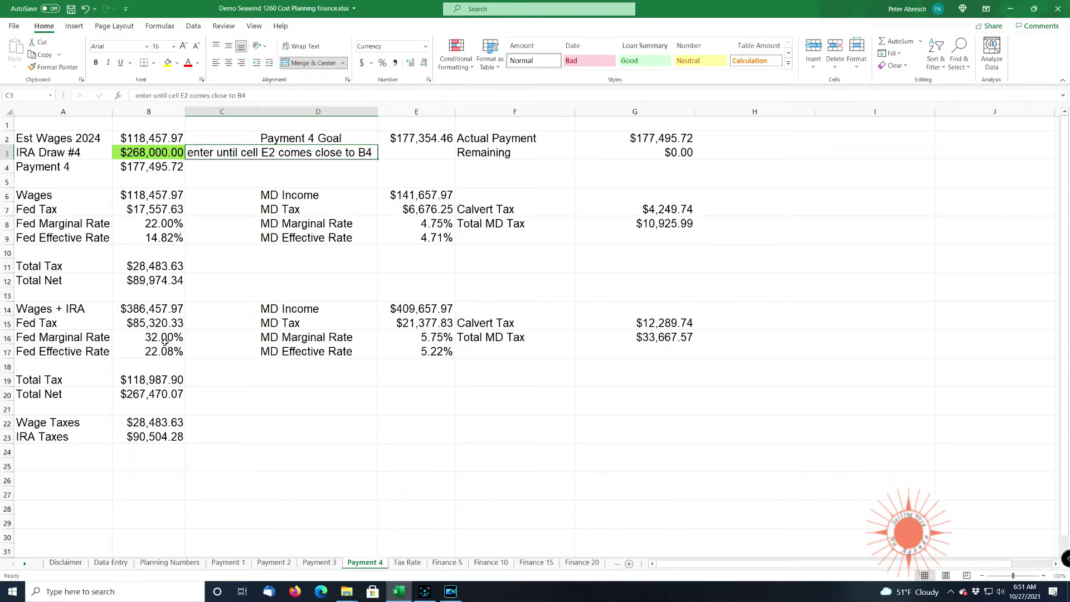
- Review the Tax Rate sheet and the Planning Numbers sheet's payment schedules and final payment scenarios
scroll(550, 557, down, 1)
click(408, 562)
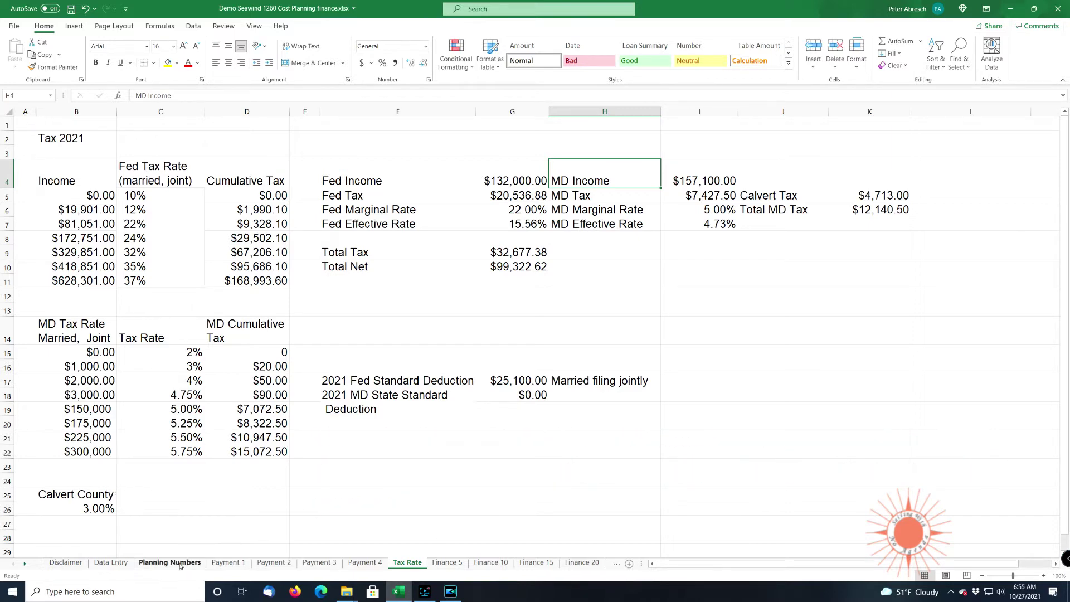
click(180, 562)
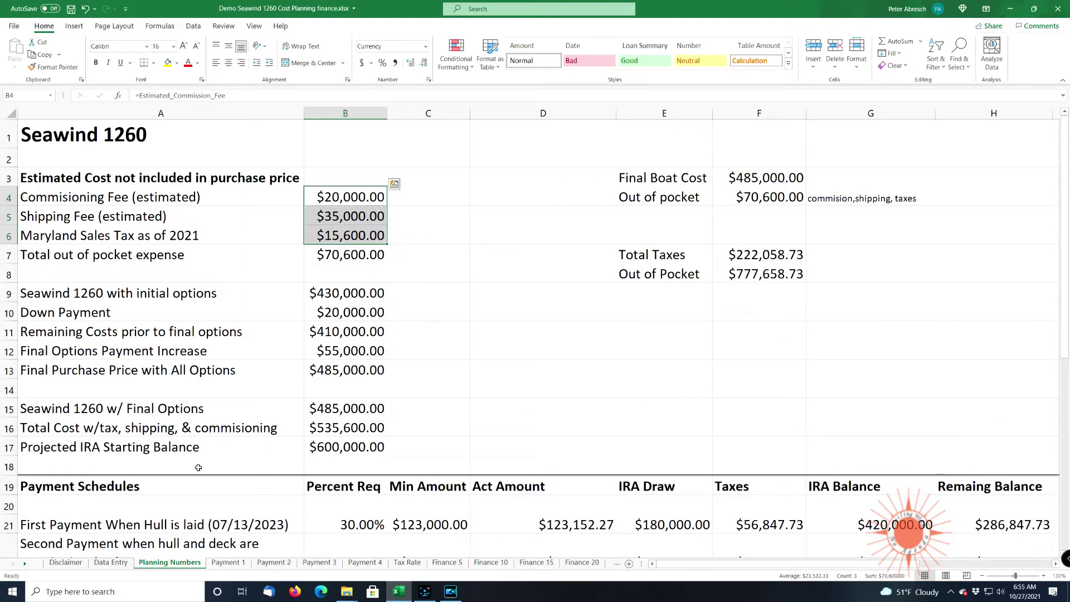
scroll(199, 468, down, 3)
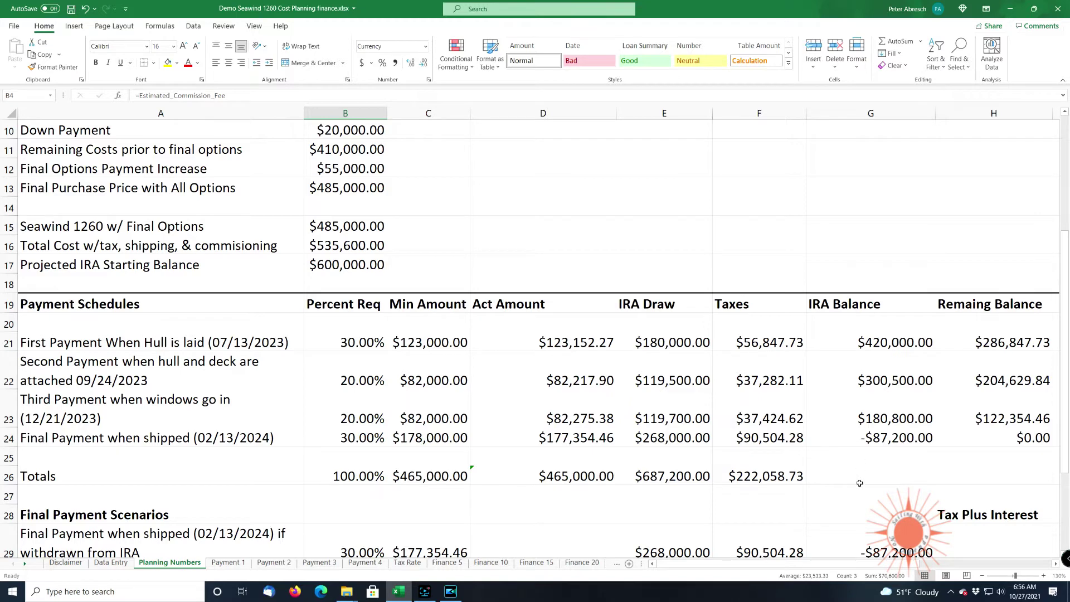
scroll(858, 482, down, 2)
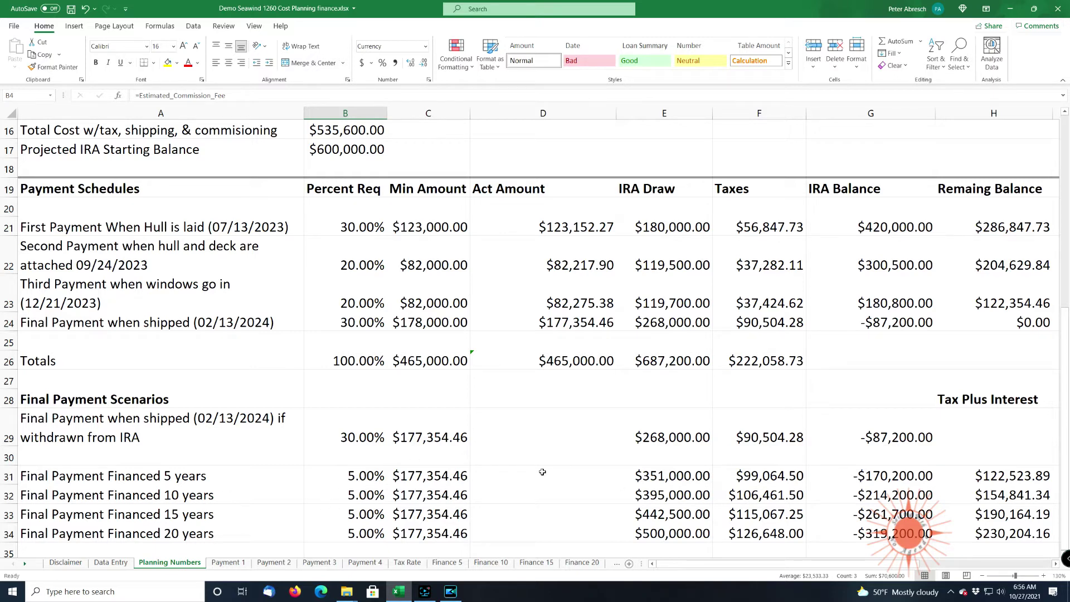
scroll(542, 471, down, 1)
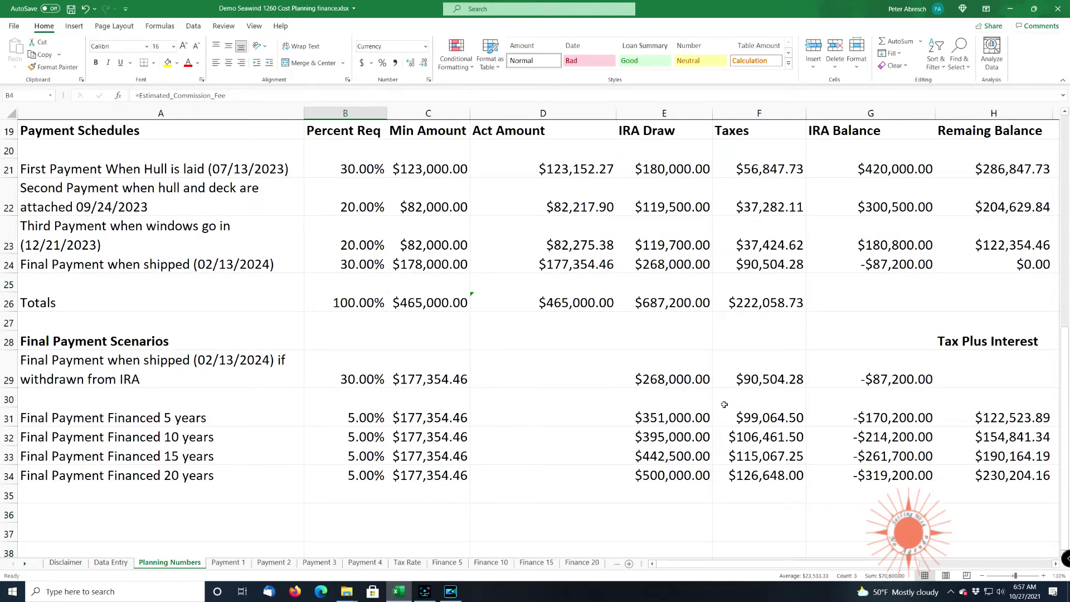
- Compare the final payment's taxes and IRA balance when withdrawn from the IRA with the 5-year financing's tax plus interest
click(762, 381)
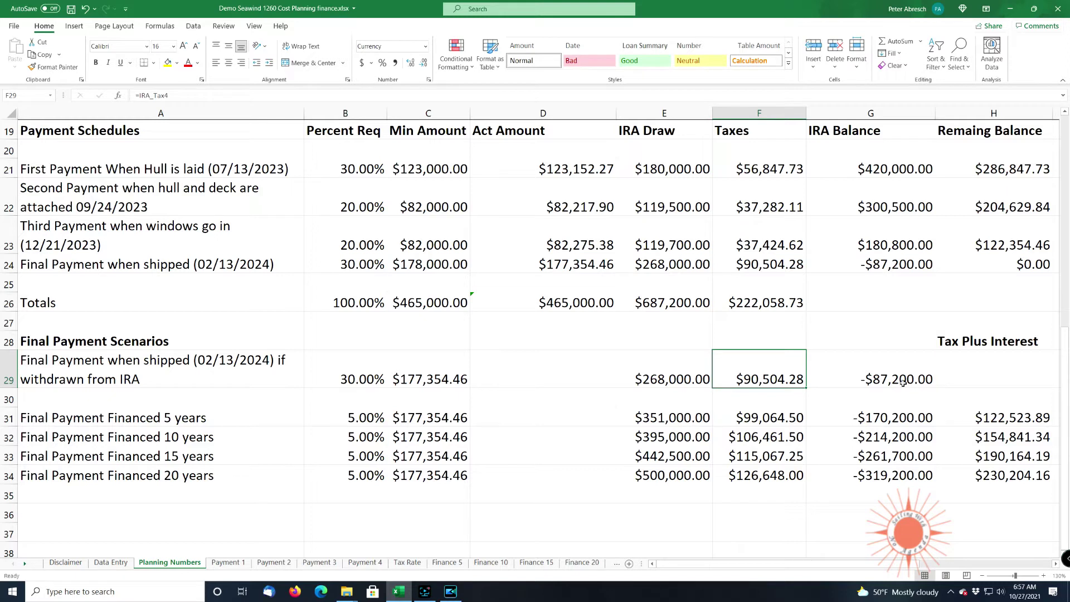
click(903, 382)
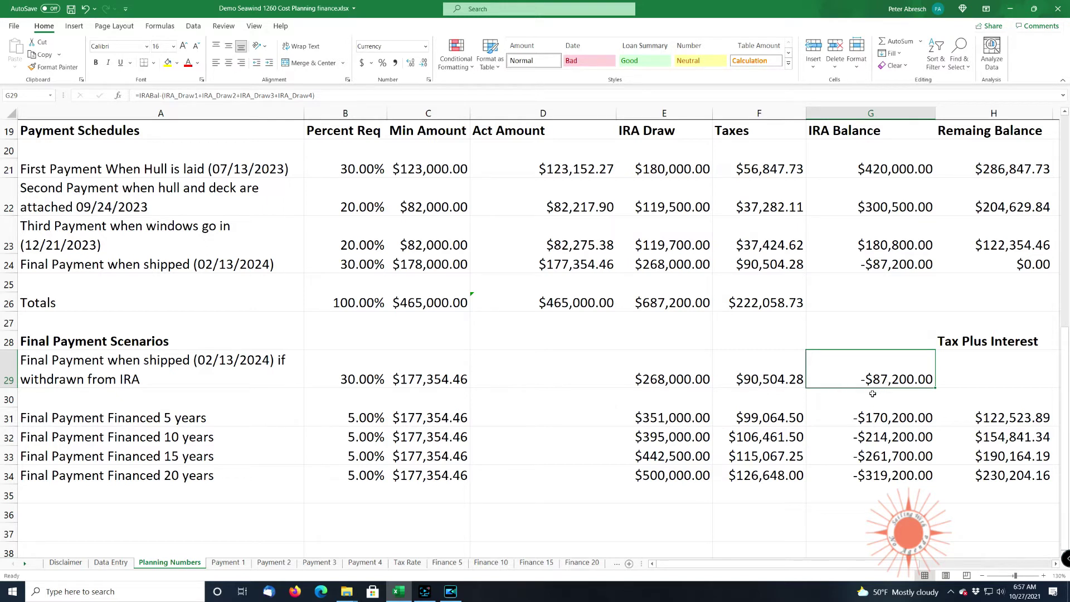
click(1002, 420)
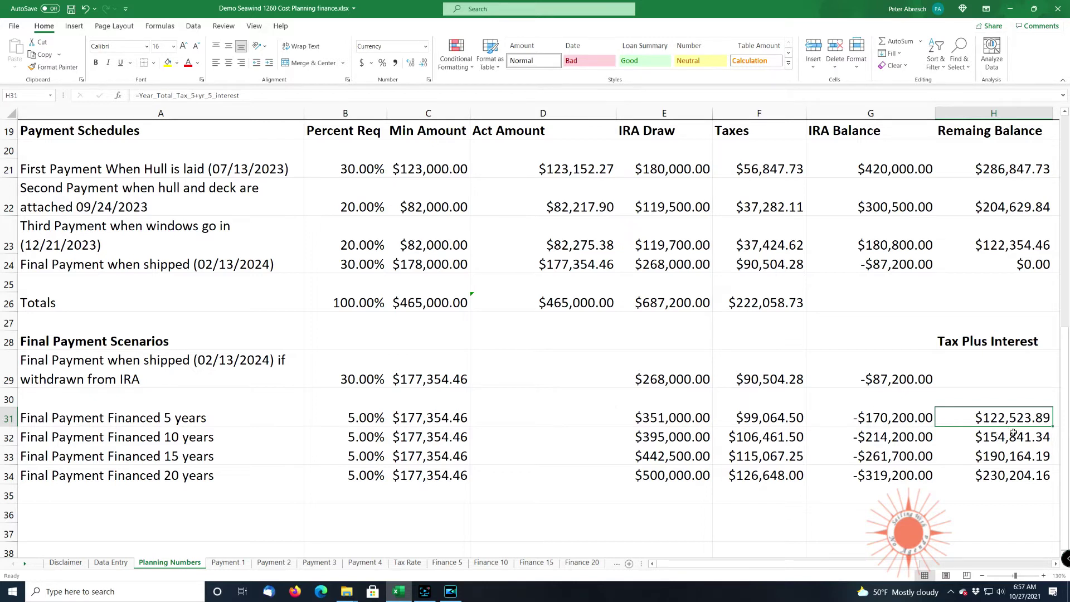
click(771, 267)
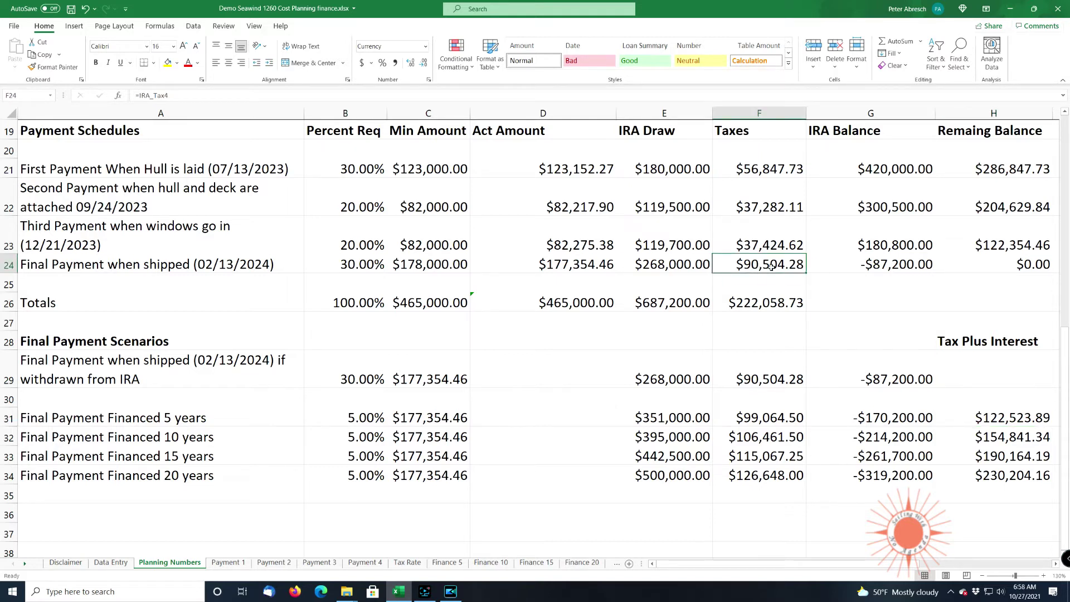
click(1006, 422)
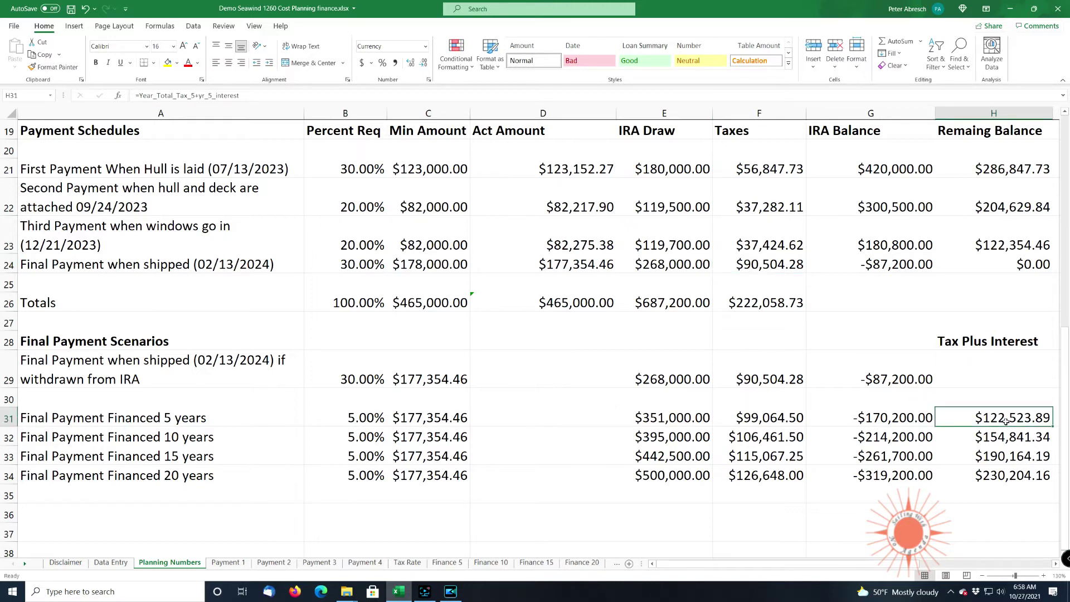
- Check the total interest paid over the first 12 payments on the 5YR Amort sheet
mouse_move(347, 591)
click(25, 564)
click(24, 564)
click(25, 564)
click(25, 564)
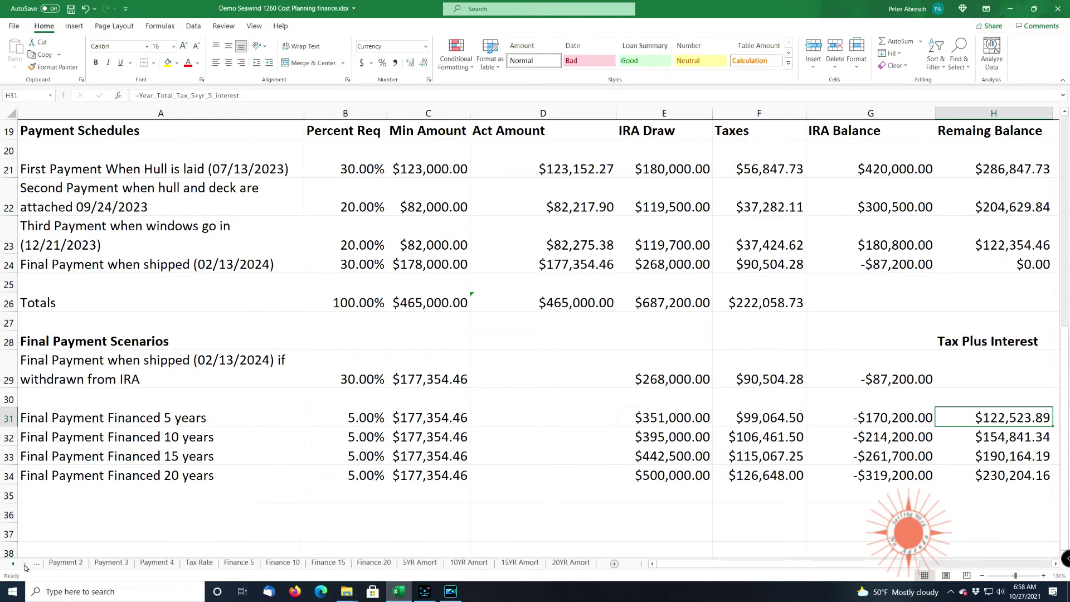
click(413, 563)
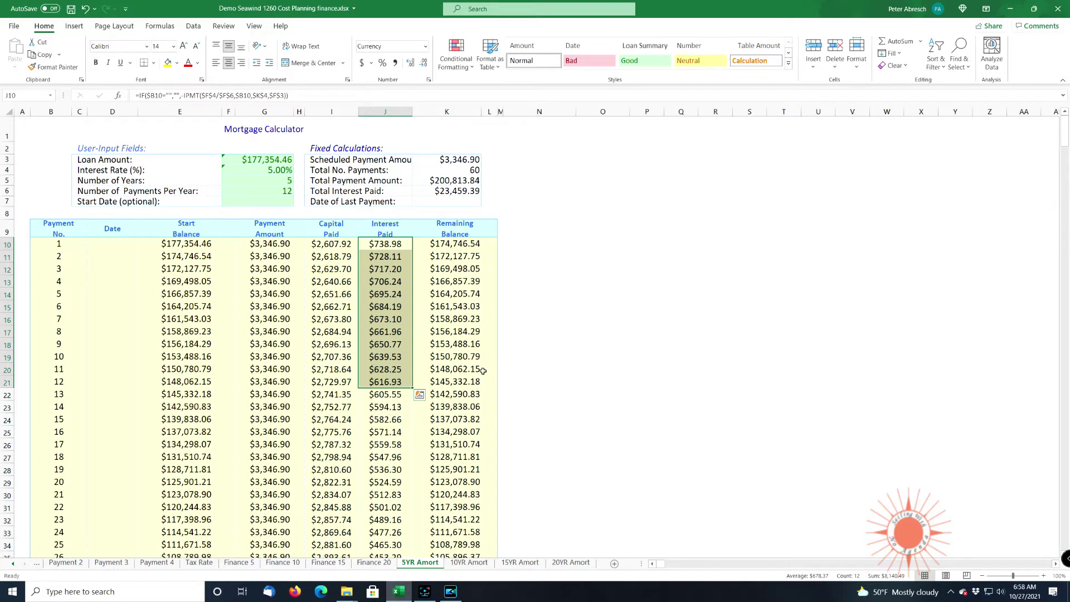
click(386, 245)
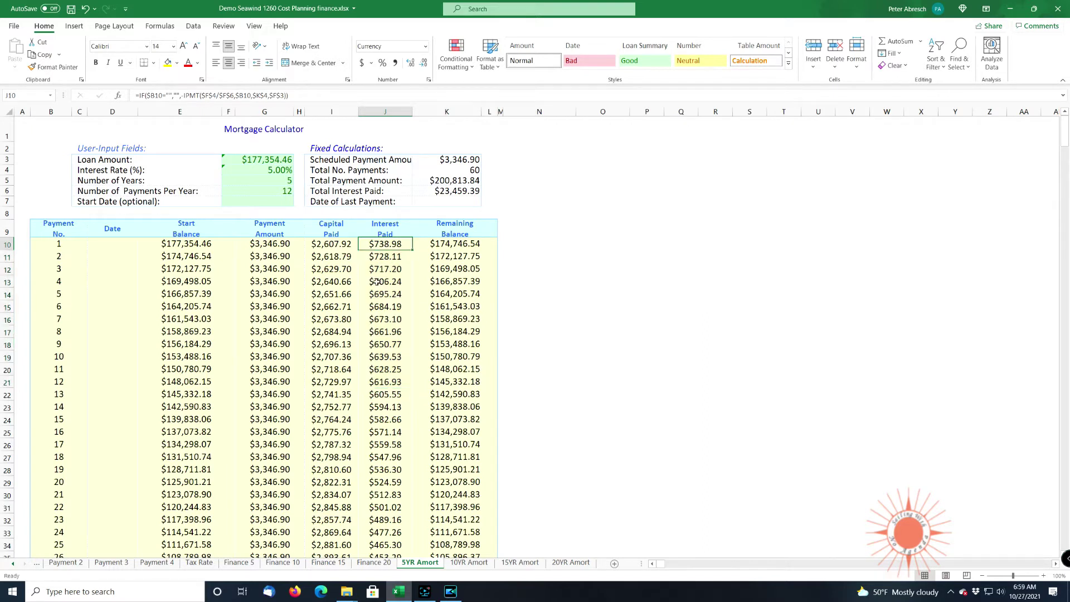
shift+click(387, 385)
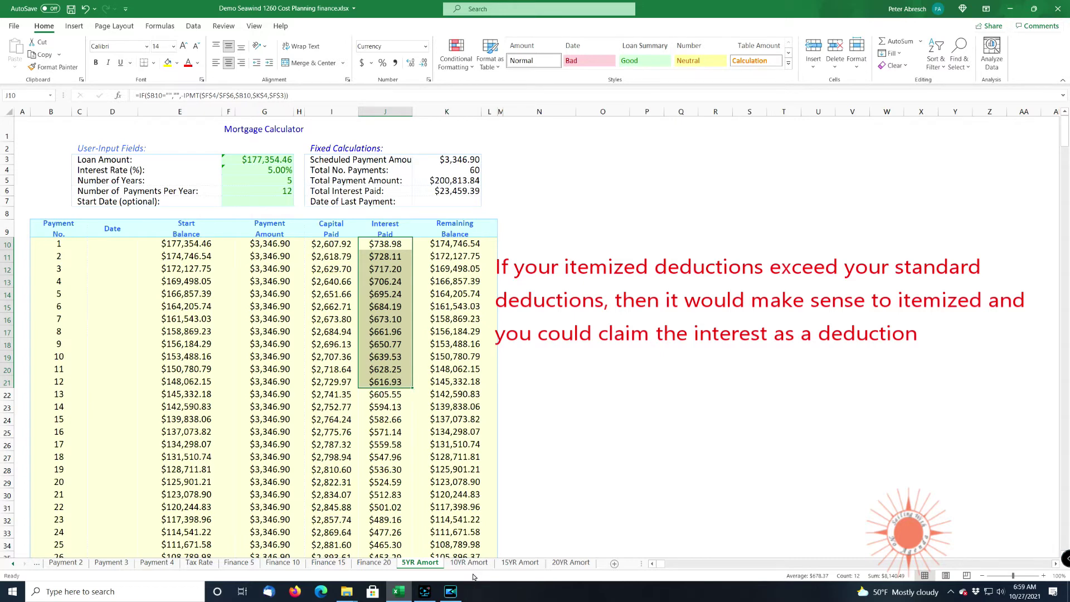
- Check the total interest paid over the first 12 payments on the 10YR Amort sheet
click(469, 563)
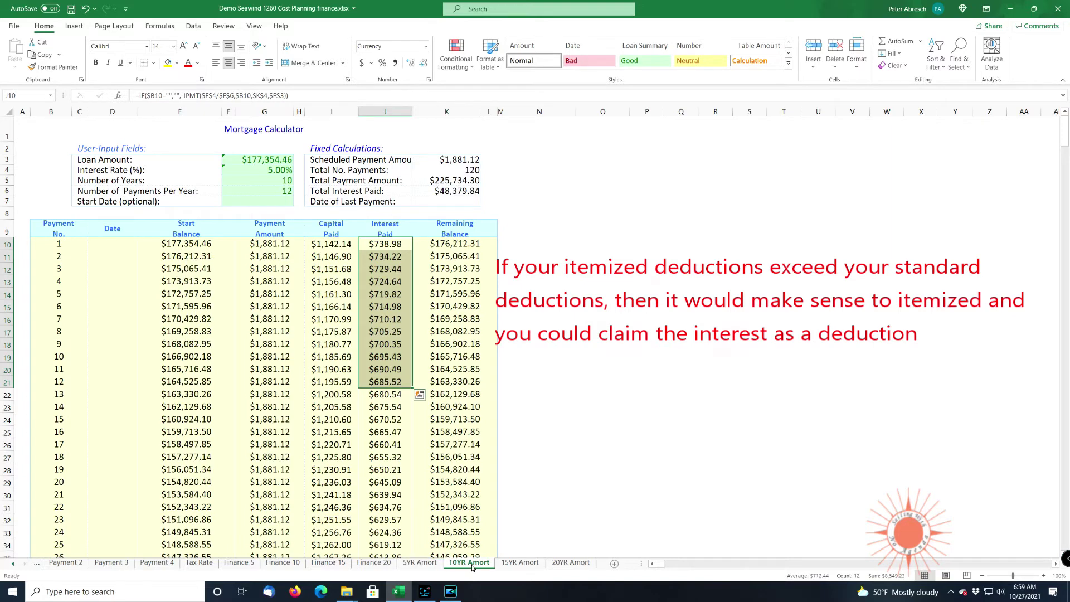
click(382, 245)
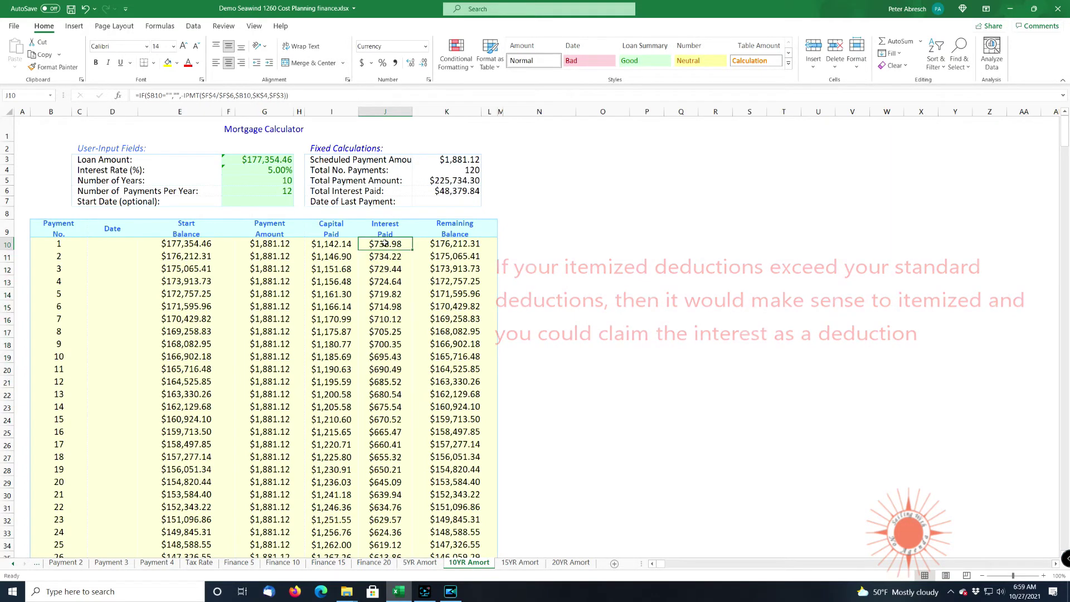
shift+click(397, 384)
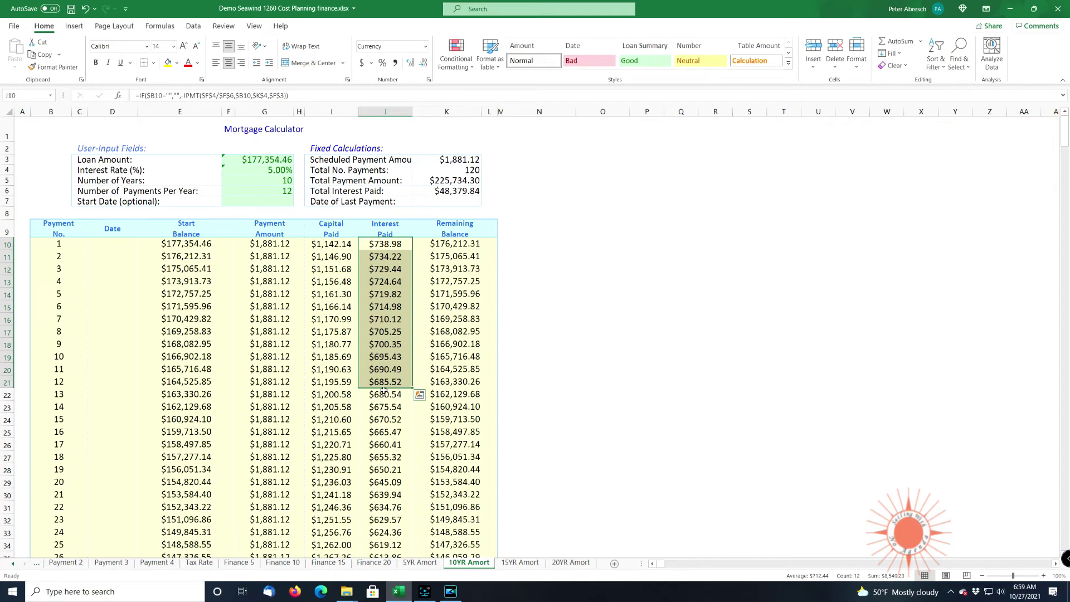
- Check the total interest paid over the first 12 payments on the 15YR Amort sheet
click(513, 568)
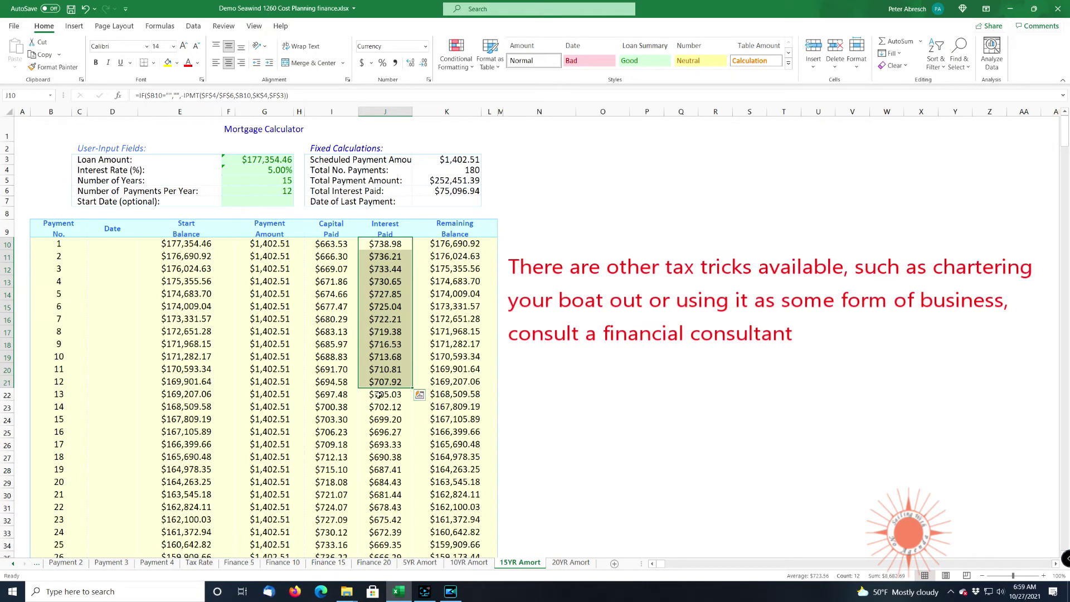
click(389, 245)
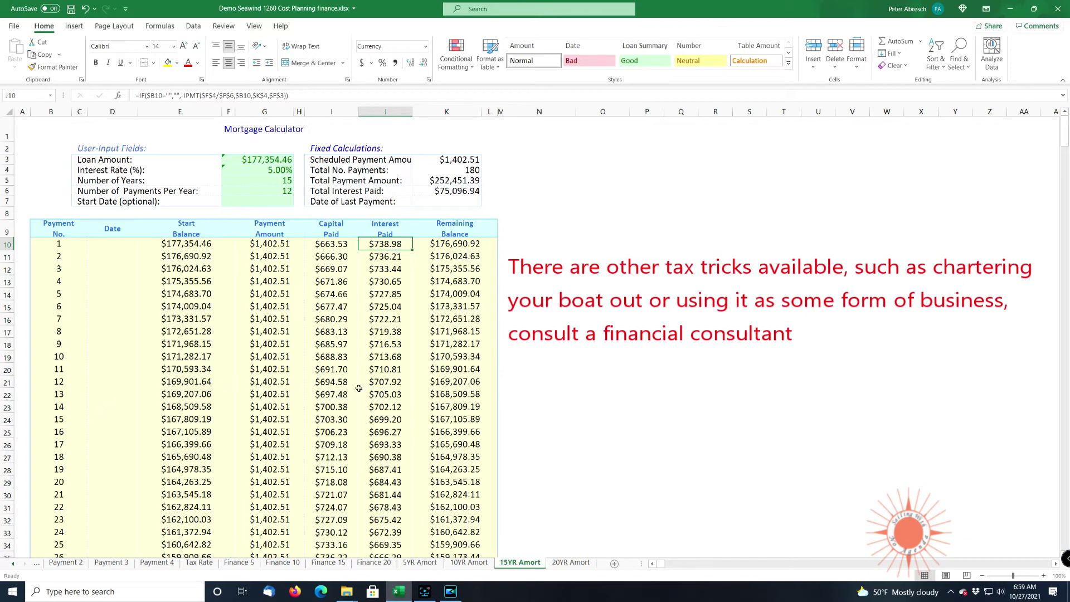
shift+click(389, 386)
drag(389, 386, 389, 386)
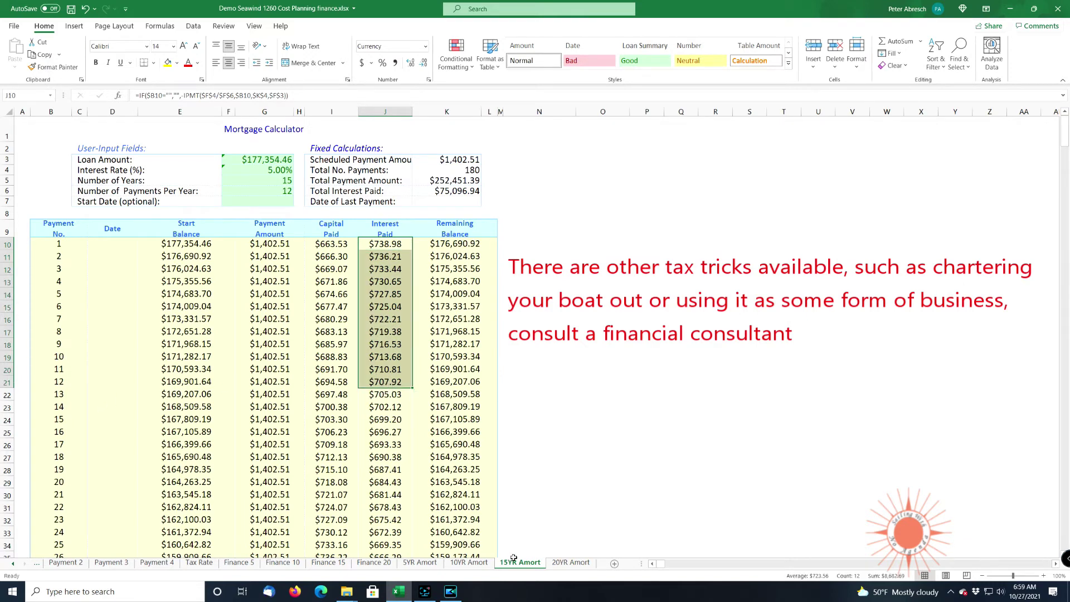
- Check the total interest paid over the first 12 payments on the 20YR Amort sheet
click(563, 566)
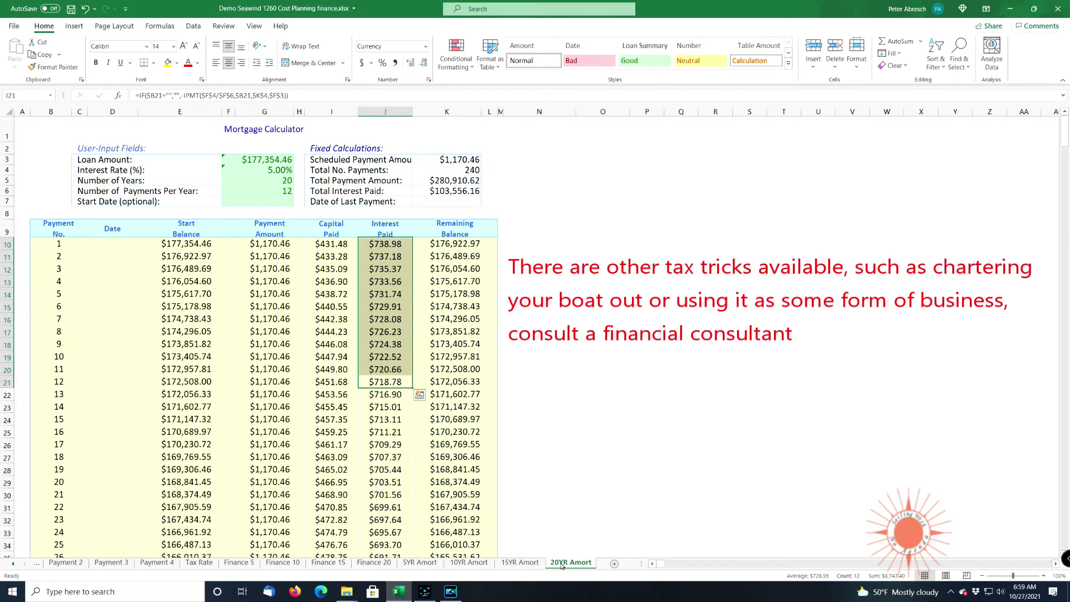
click(393, 248)
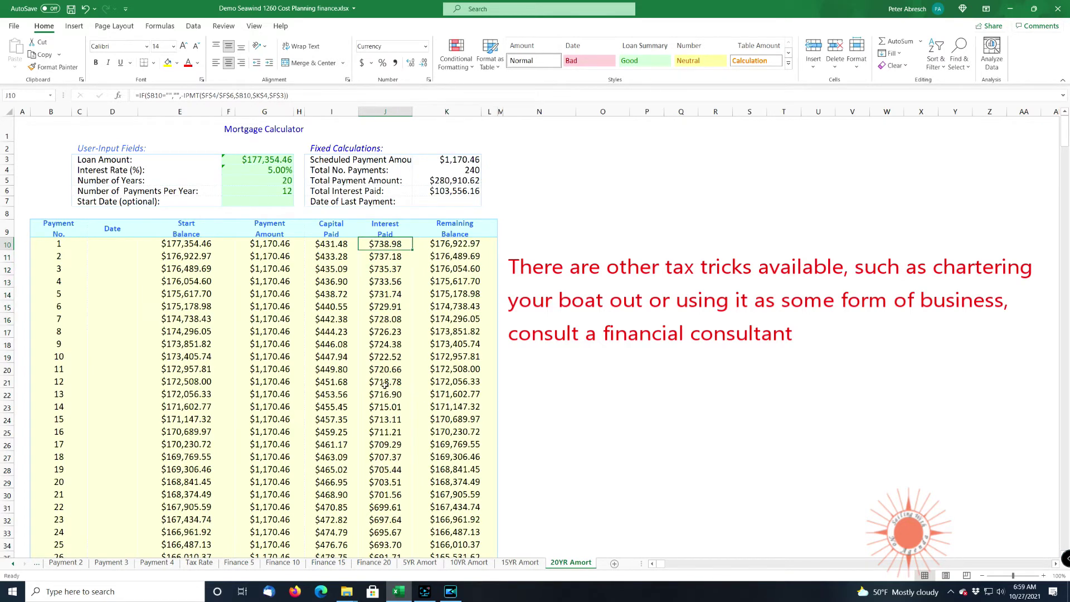
shift+click(386, 384)
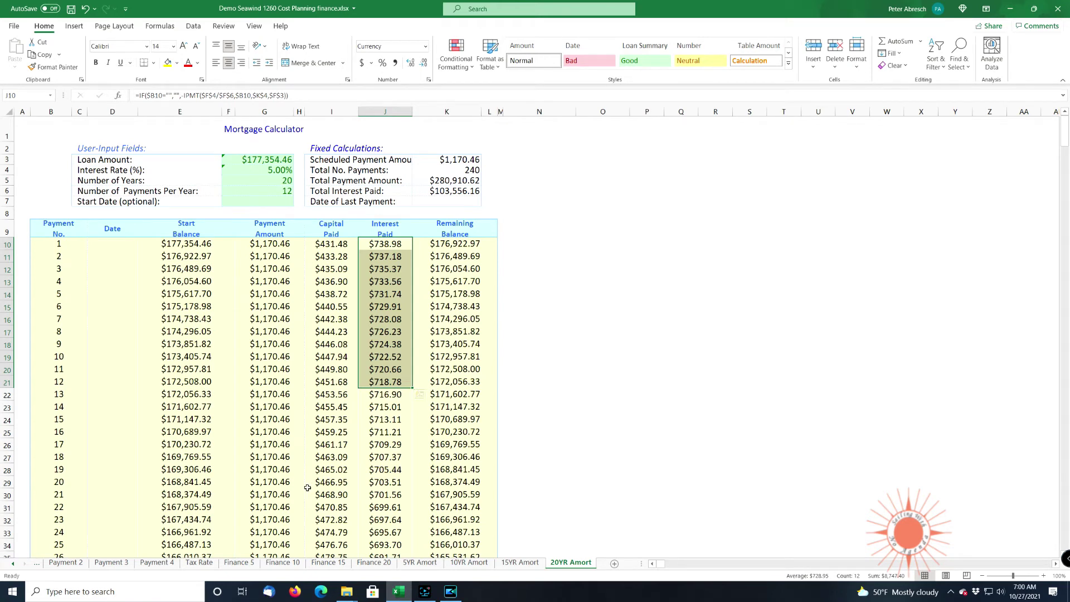
- Return to the Data Entry sheet and set Planned Retirement Income to 60000
click(13, 564)
click(13, 564)
click(13, 565)
click(13, 565)
click(13, 565)
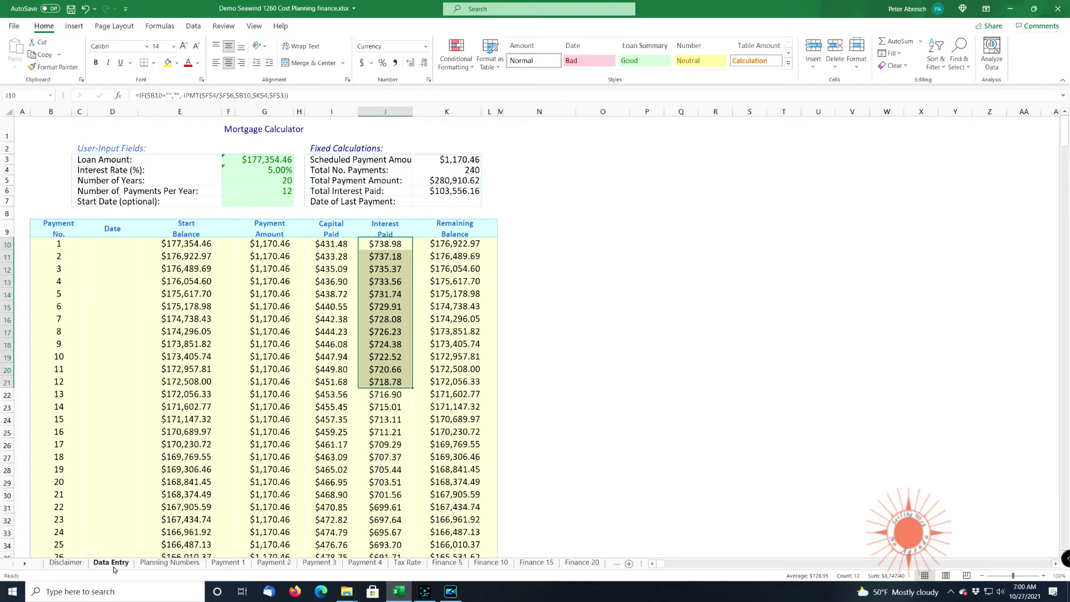
click(112, 564)
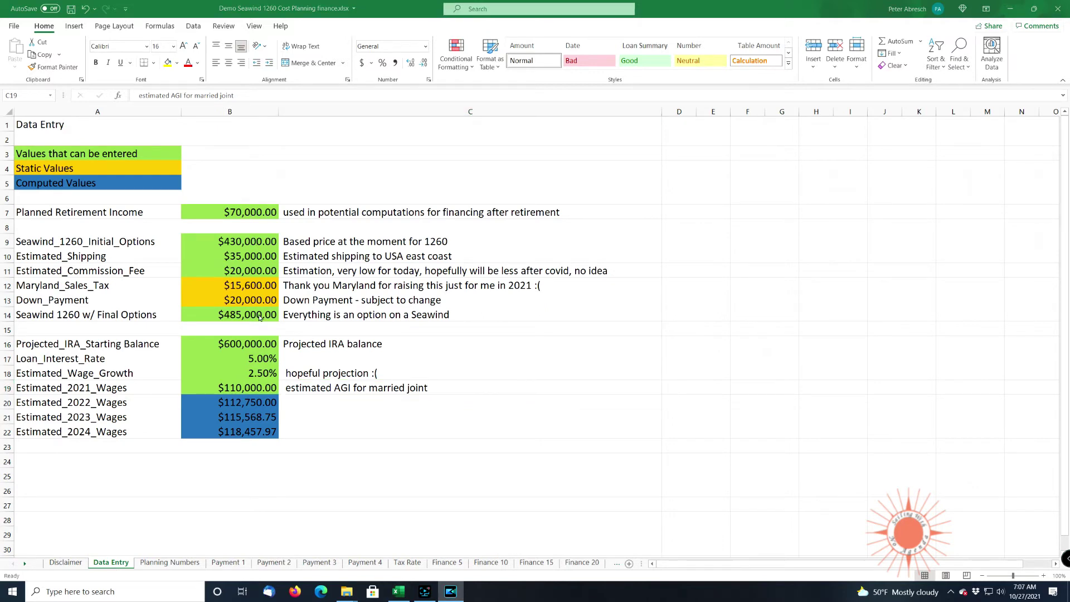
click(237, 208)
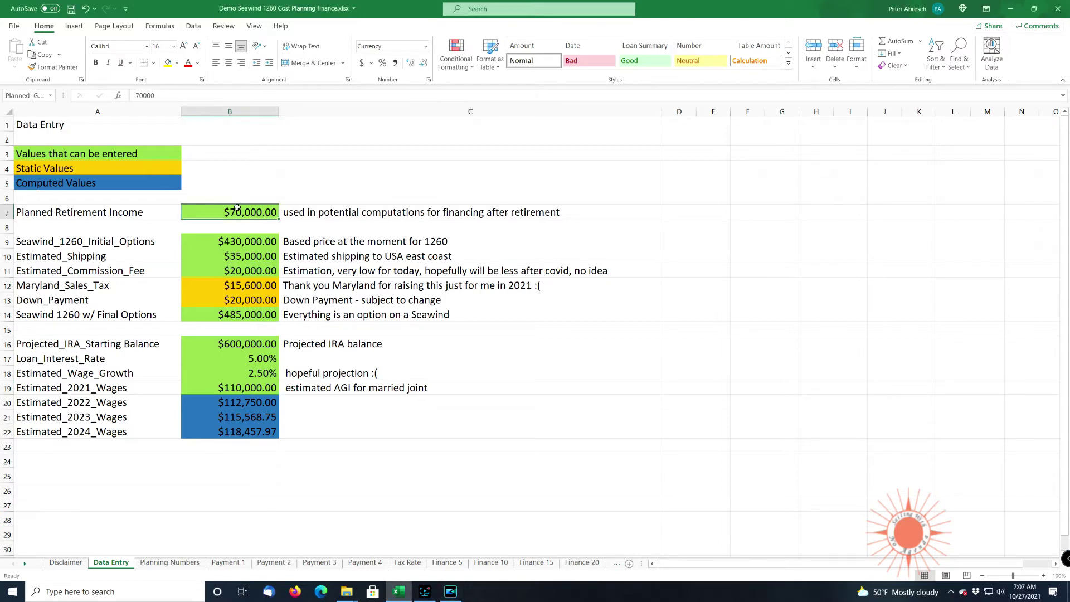
text(60000)
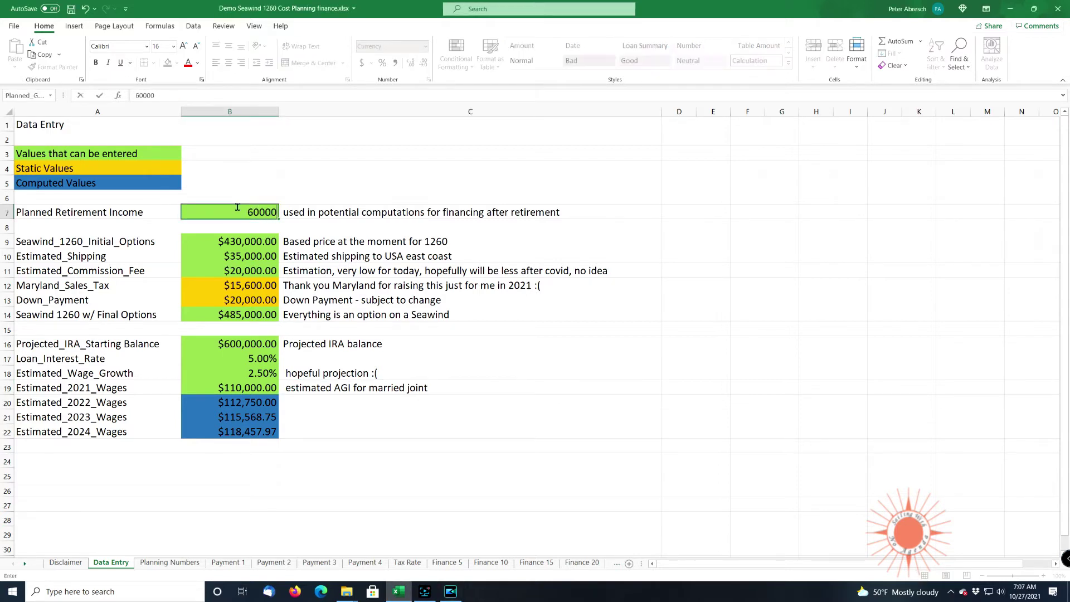
key(Tab)
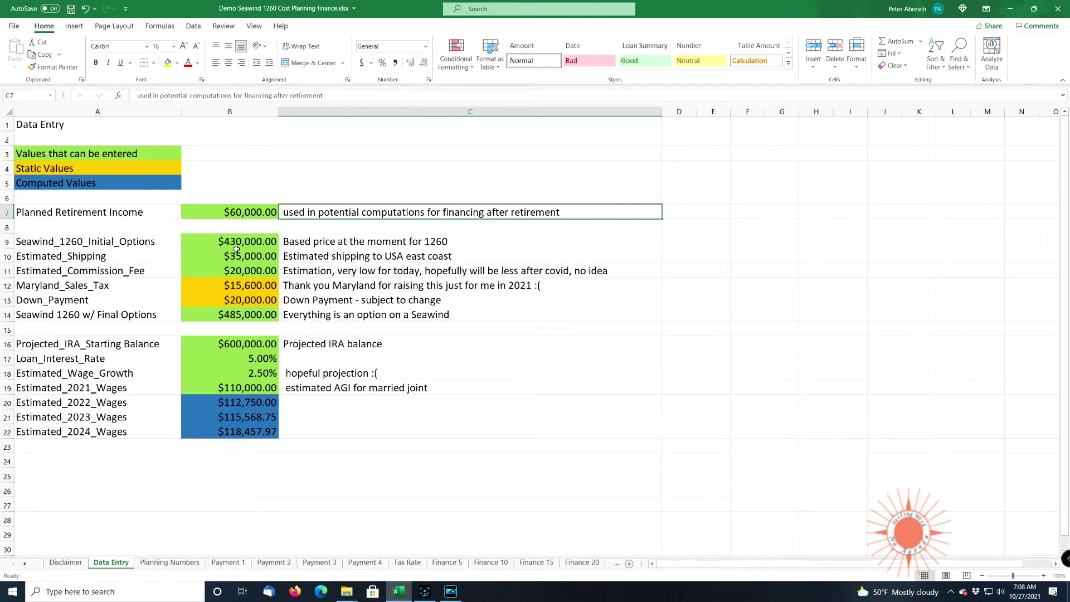
- Set the Seawind 1260 w/ Final Options price to 525000 on the Data Entry sheet
click(241, 320)
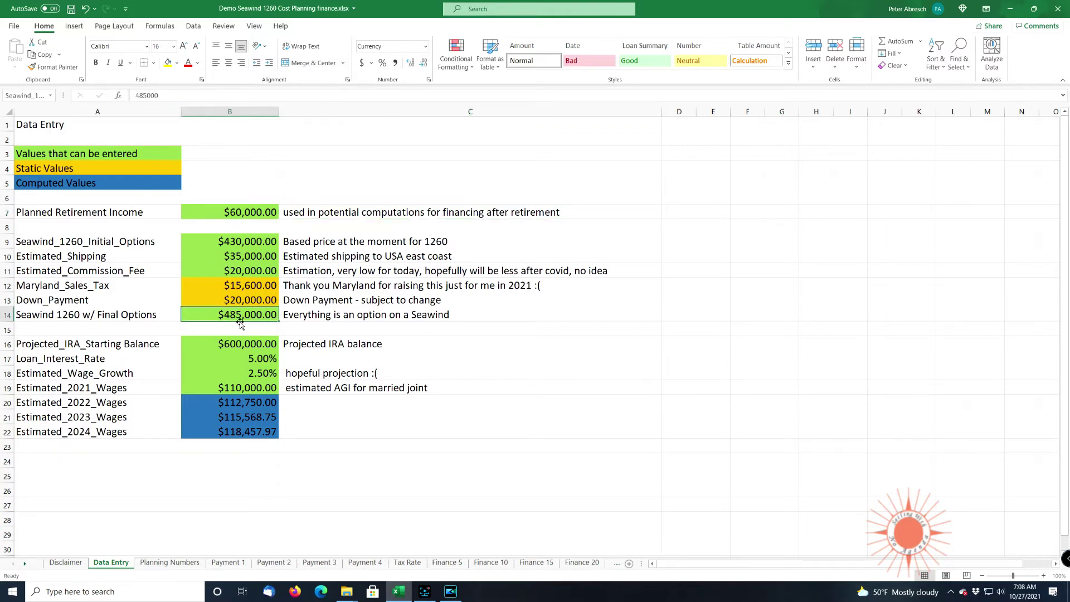
text(5)
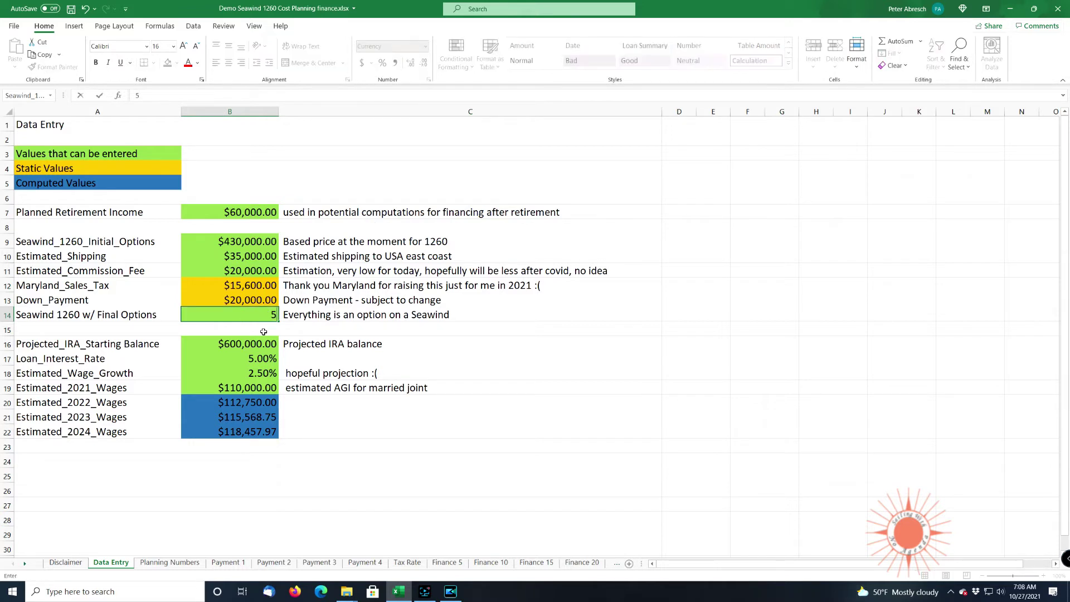
text(2500)
key(Tab)
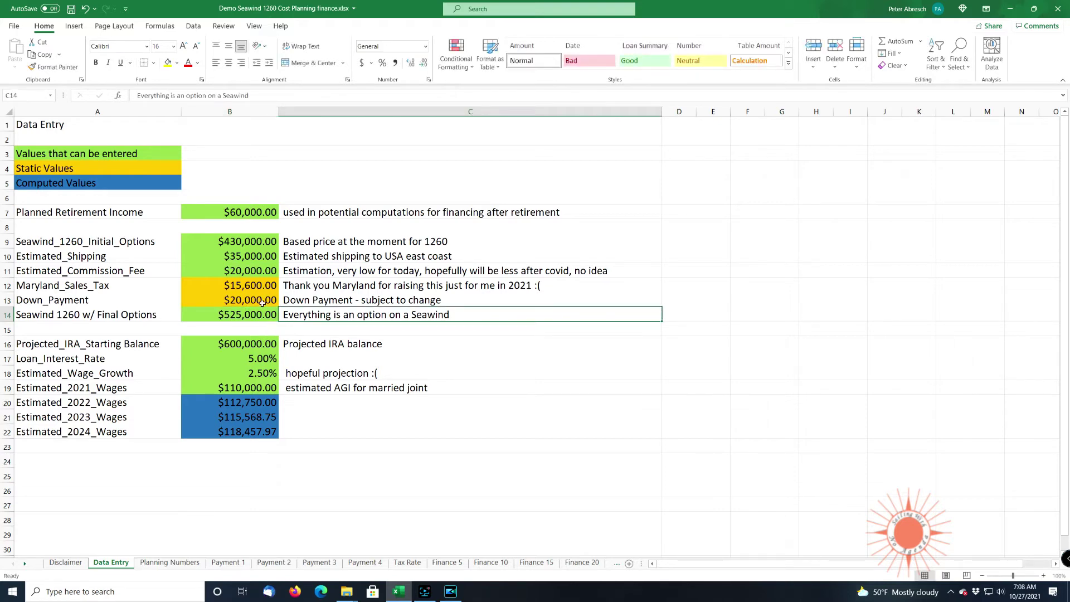
- Set the Projected_IRA_Starting Balance to 700000 on the Data Entry sheet
click(231, 347)
double_click(232, 347)
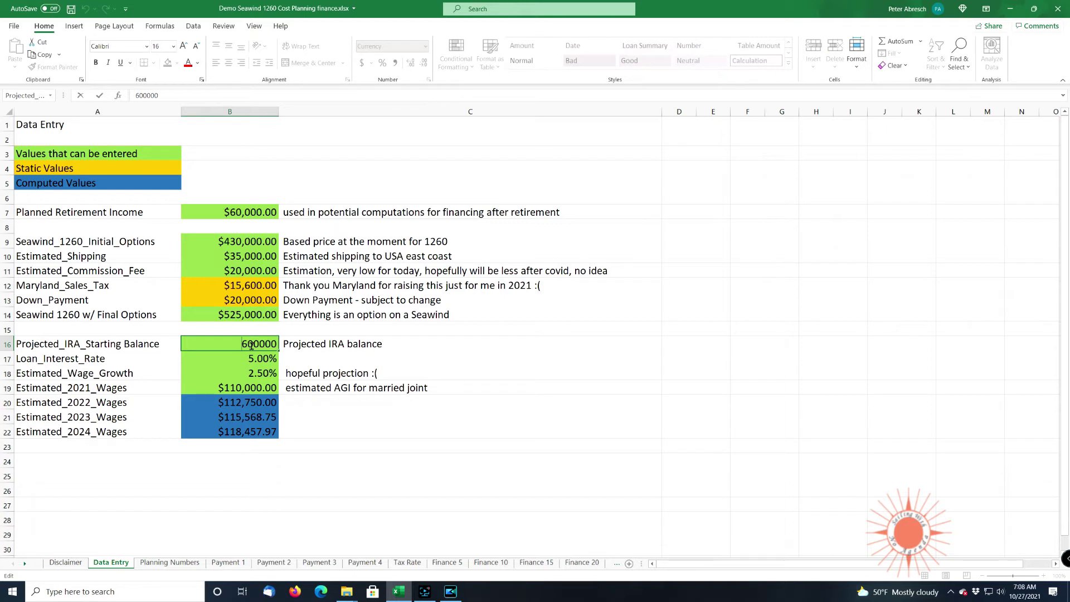
key(Delete)
text(7)
key(Tab)
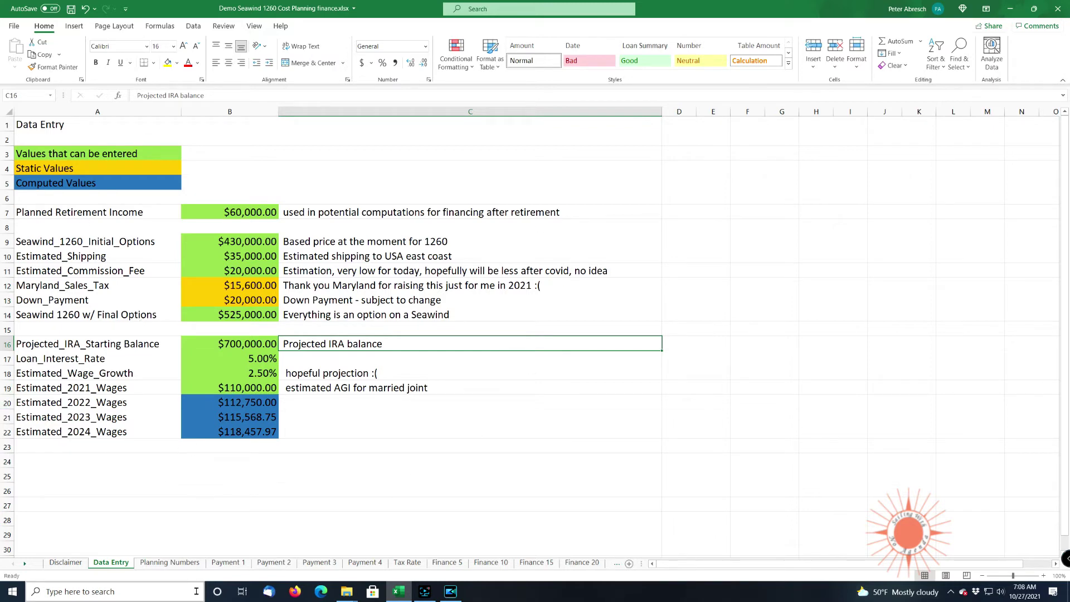
- Compare the actual payment with the payment goal on the Payment 1, 2, 3 and 4 sheets
click(228, 562)
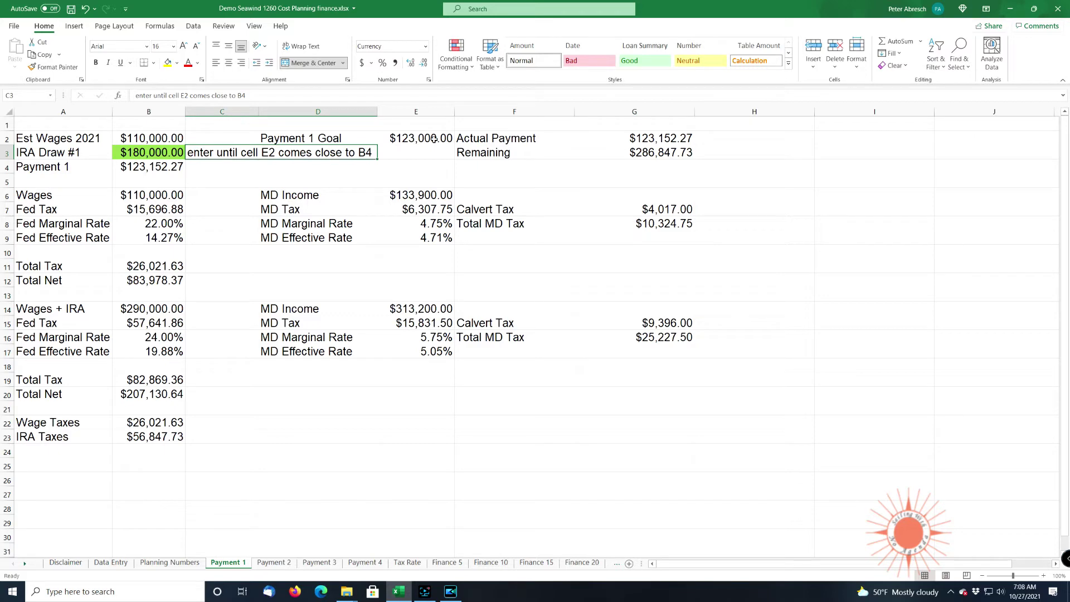
click(272, 563)
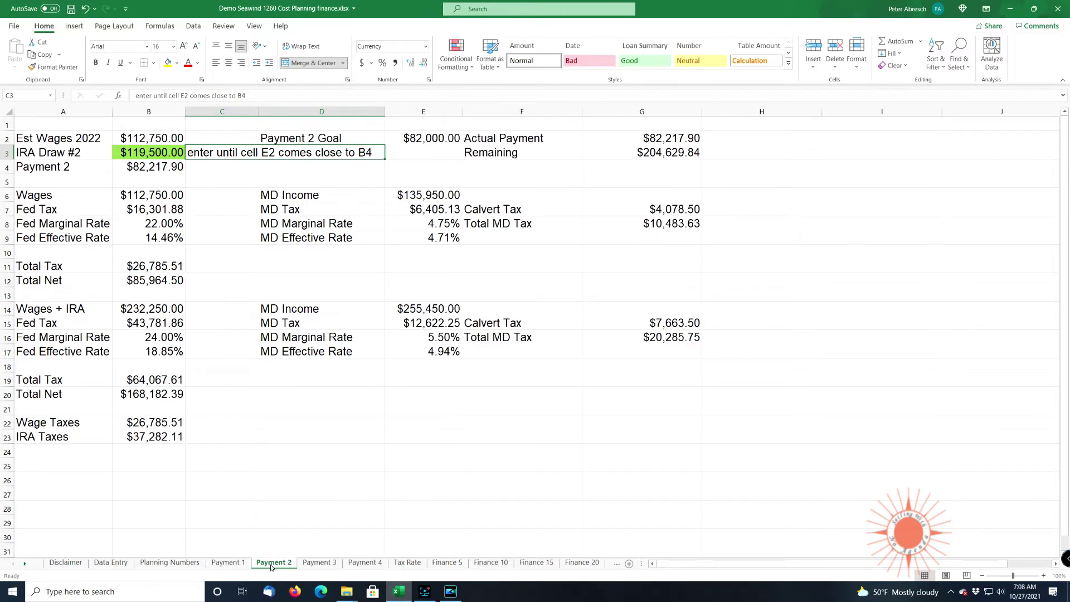
click(316, 563)
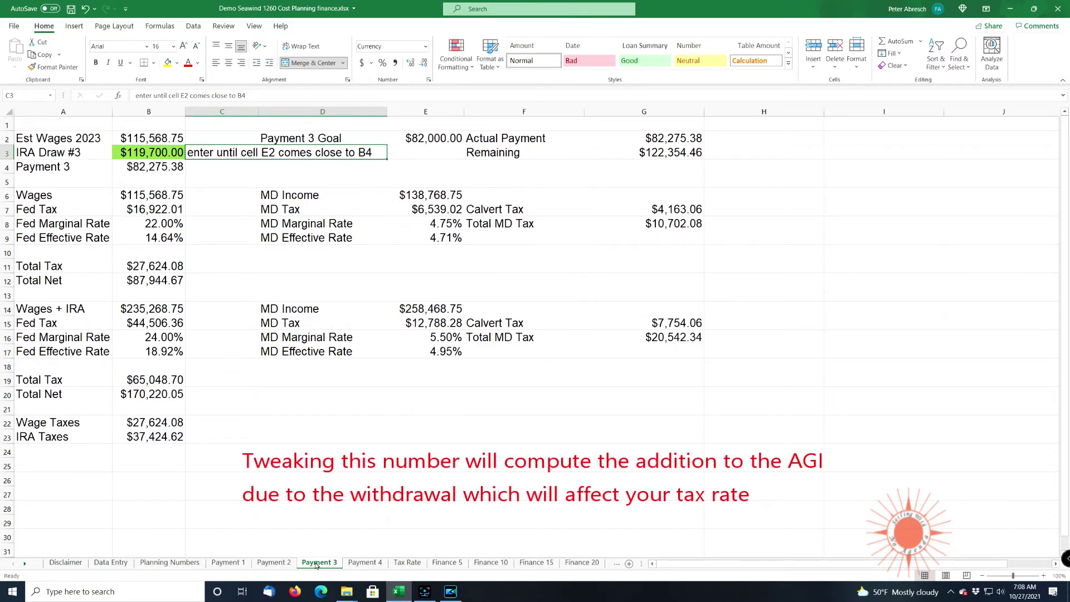
click(368, 565)
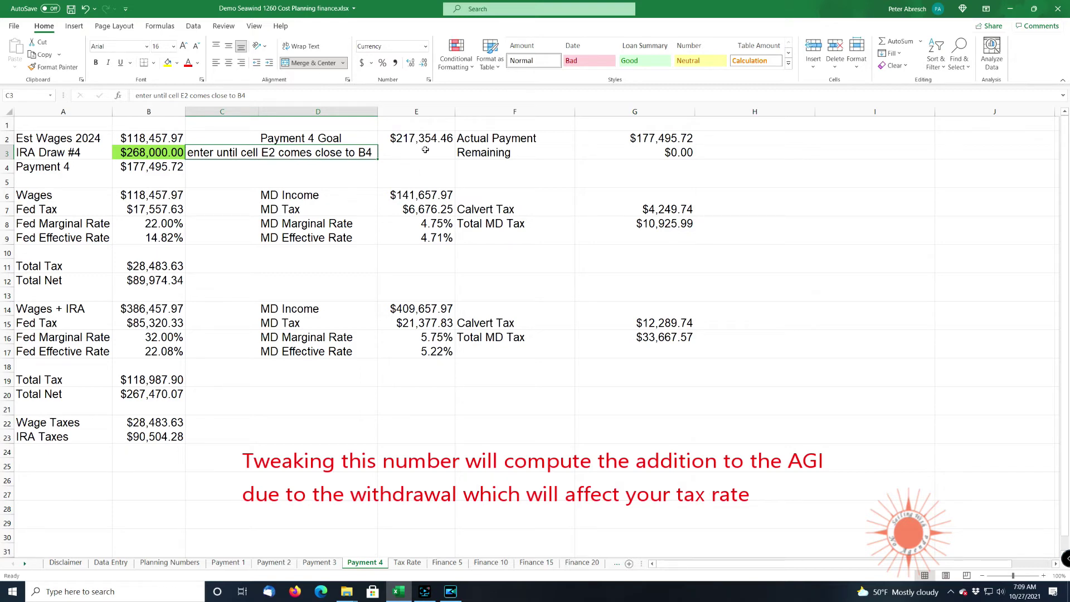
- Try 300000 for IRA Draw #4 on the Payment 4 sheet to approach the Payment 4 Goal
click(137, 157)
double_click(134, 157)
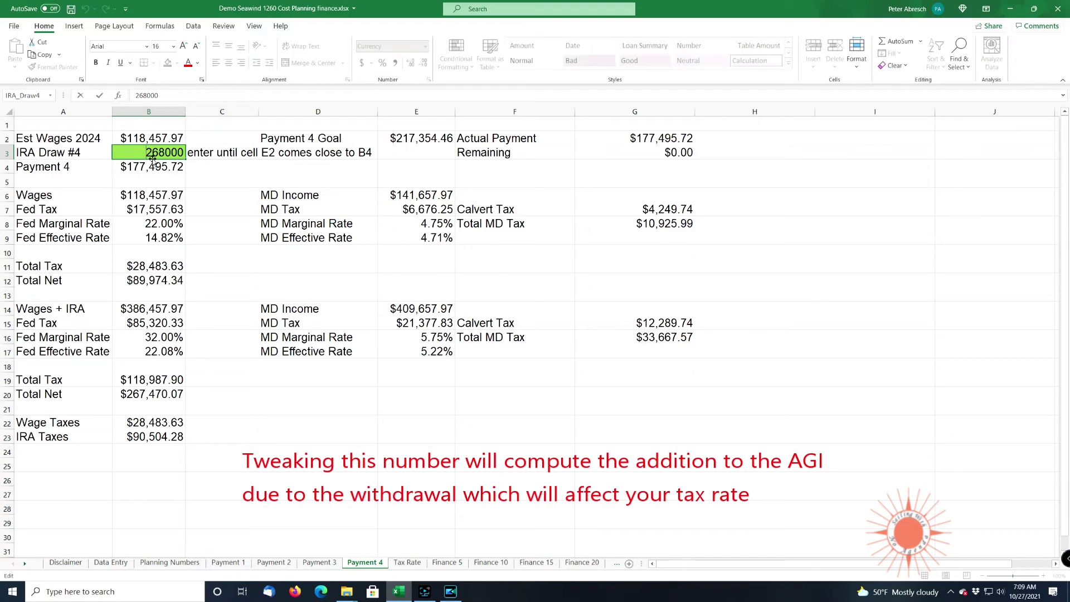
text(300)
key(Delete)
key(Delete)
key(Delete)
key(Tab)
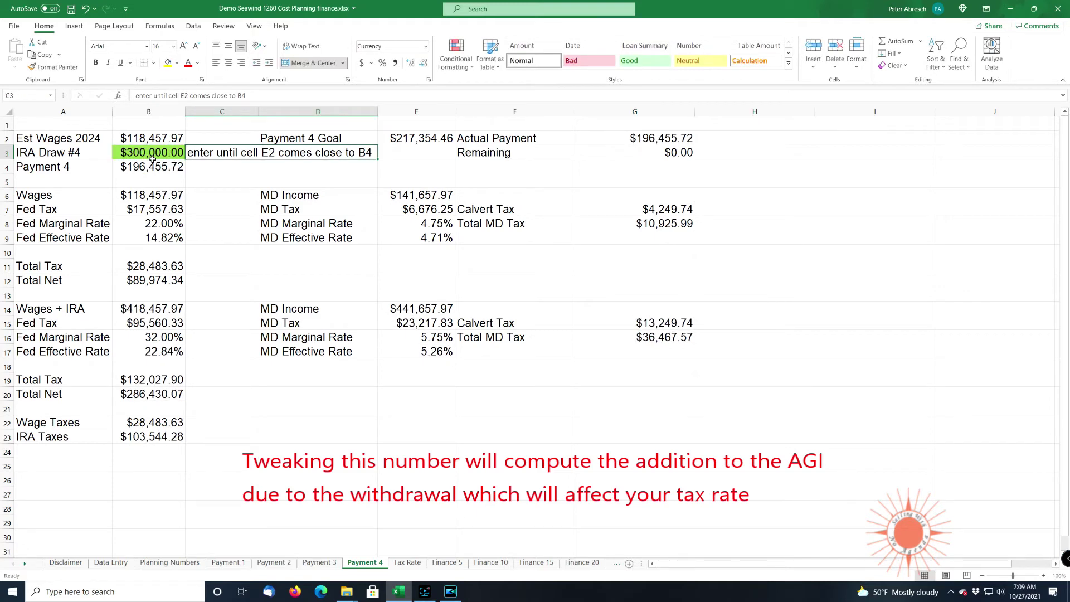
- Try 330000 and 334000 for IRA Draw #4 to bring Payment 4 closer to its goal
click(152, 155)
double_click(152, 154)
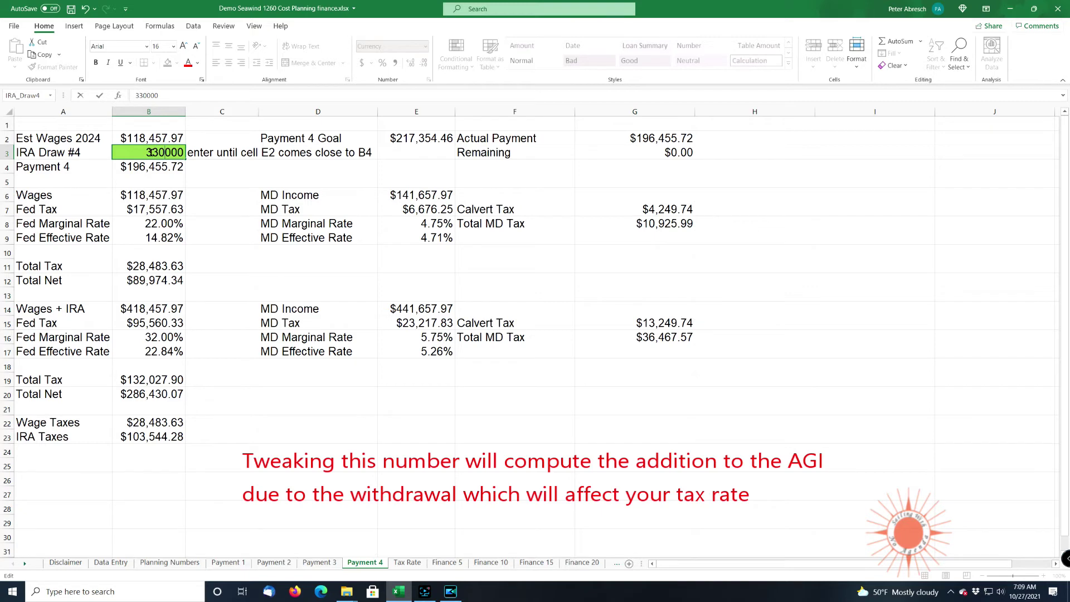
text(3)
key(Tab)
double_click(152, 154)
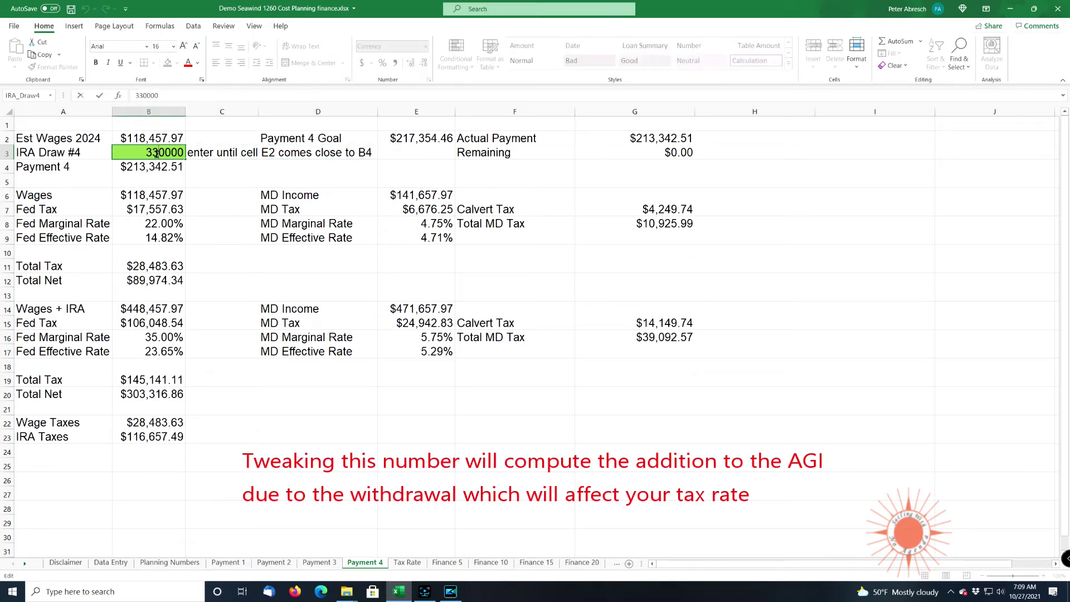
key(shift+Right)
text(4)
key(Return)
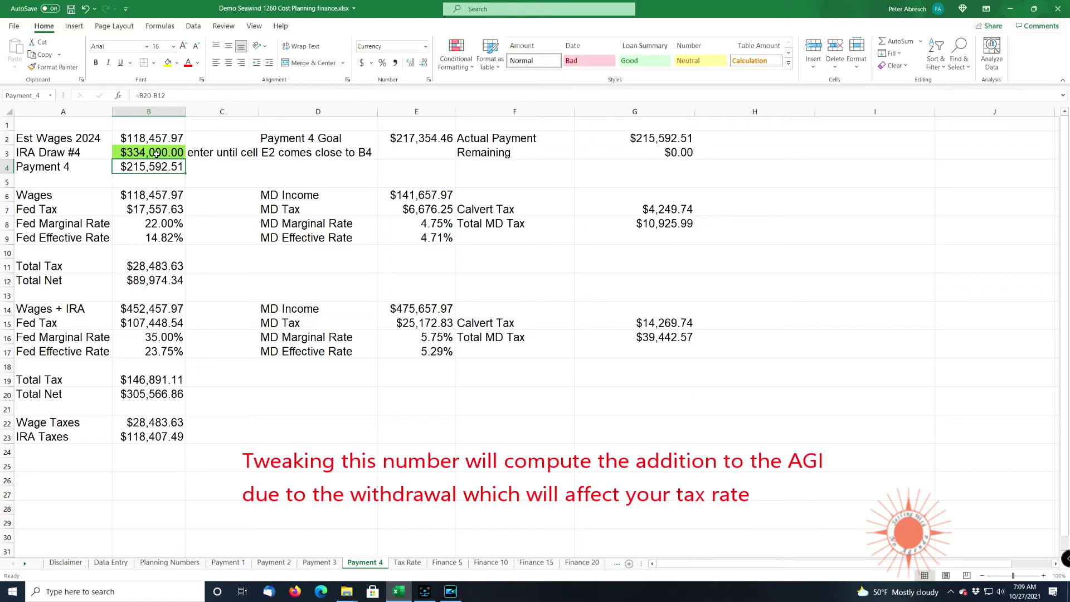
- Try 336000 and 337000 for IRA Draw #4 to bring Payment 4 closer to its goal
double_click(149, 156)
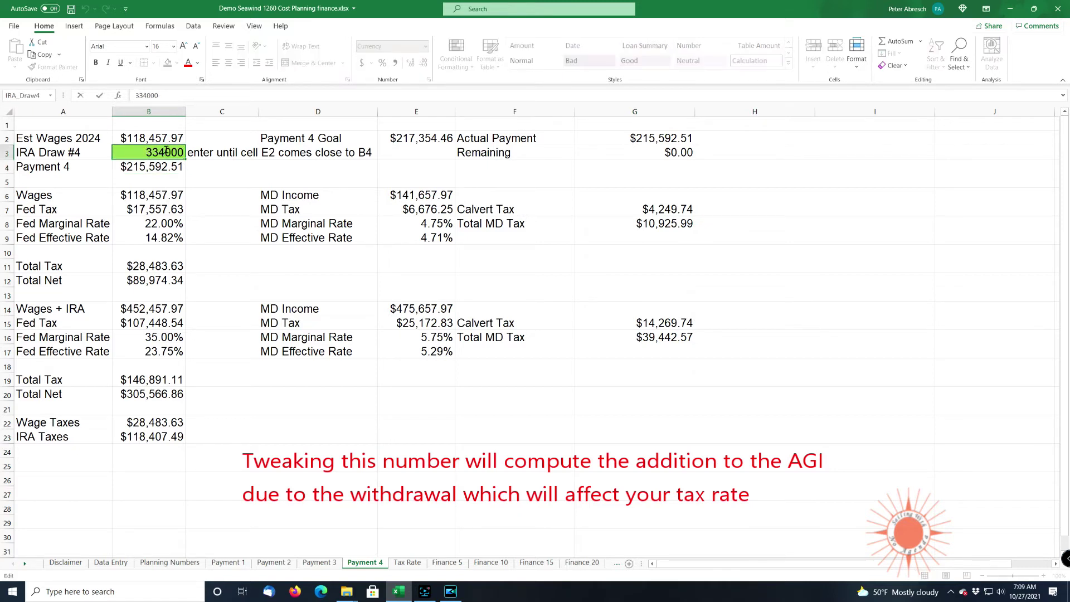
key(BackSpace)
text(6)
key(Tab)
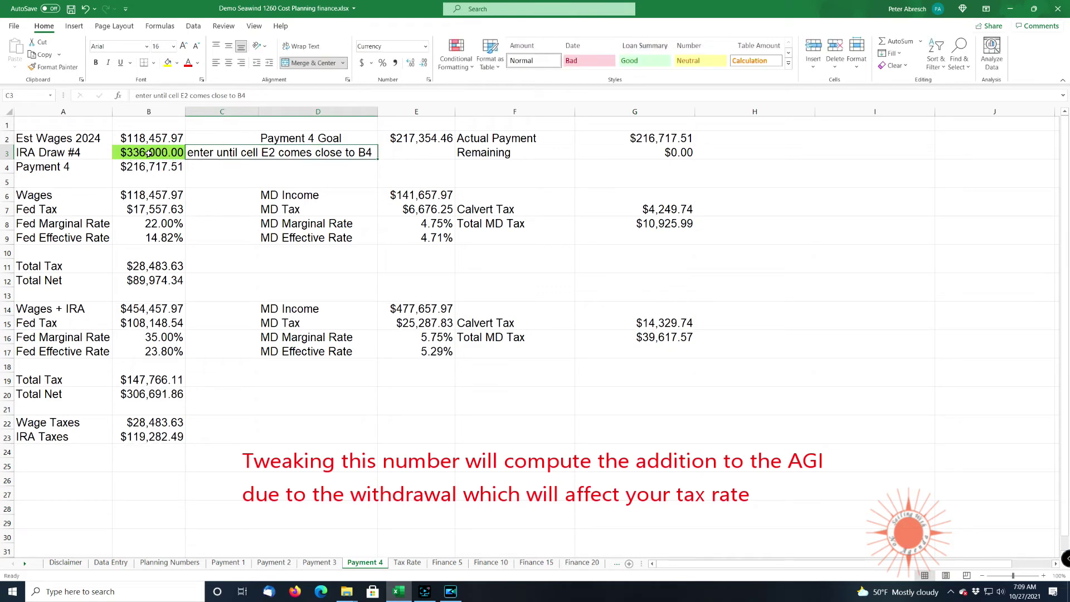
double_click(165, 152)
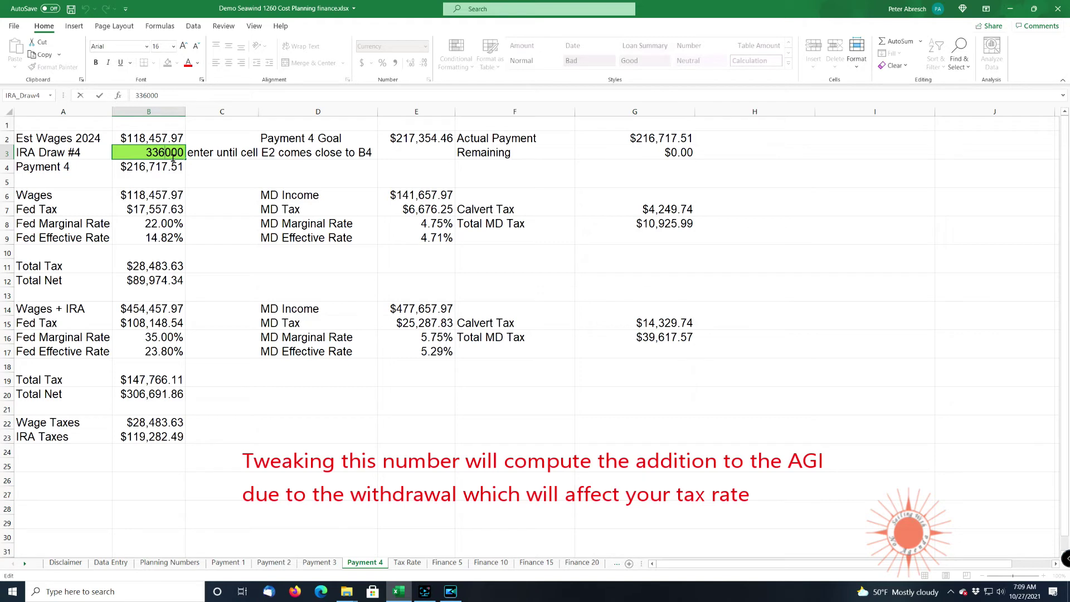
key(Tab)
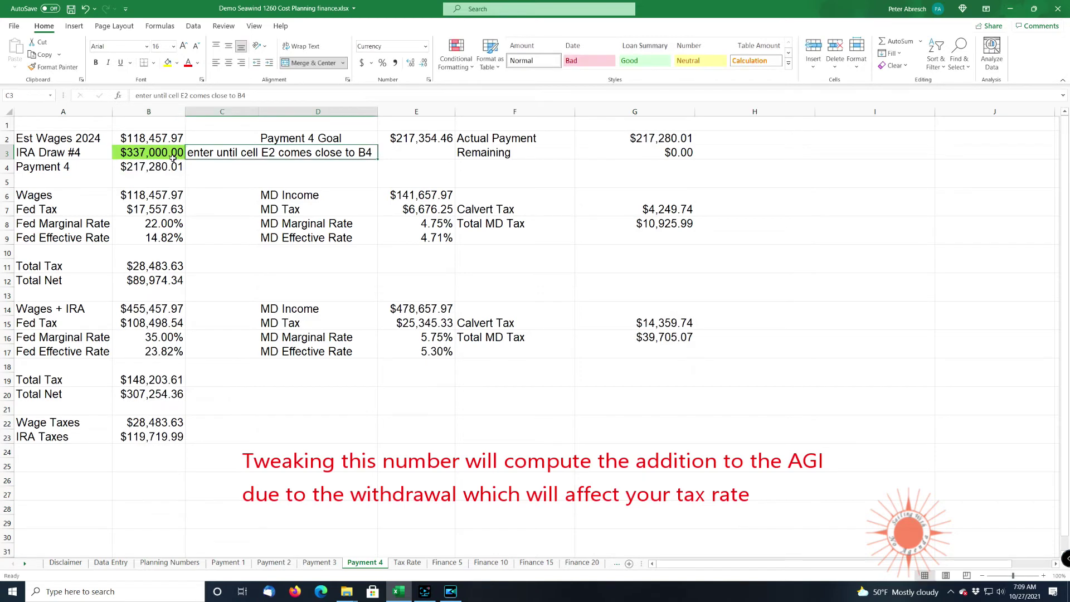
- Try 337800 for IRA Draw #4 to cover the Payment 4 Goal
click(157, 154)
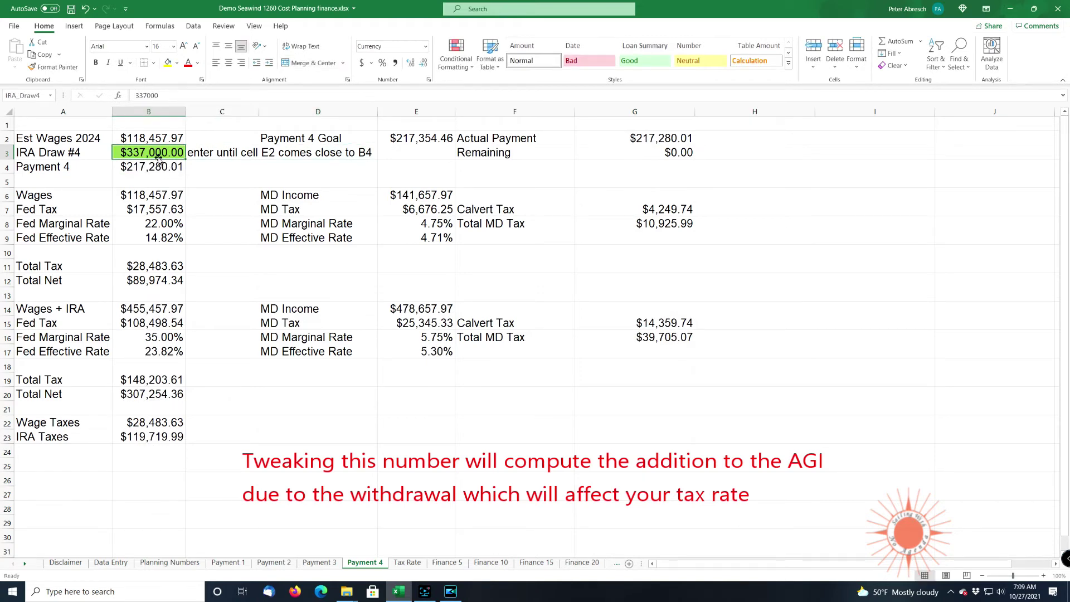
double_click(159, 155)
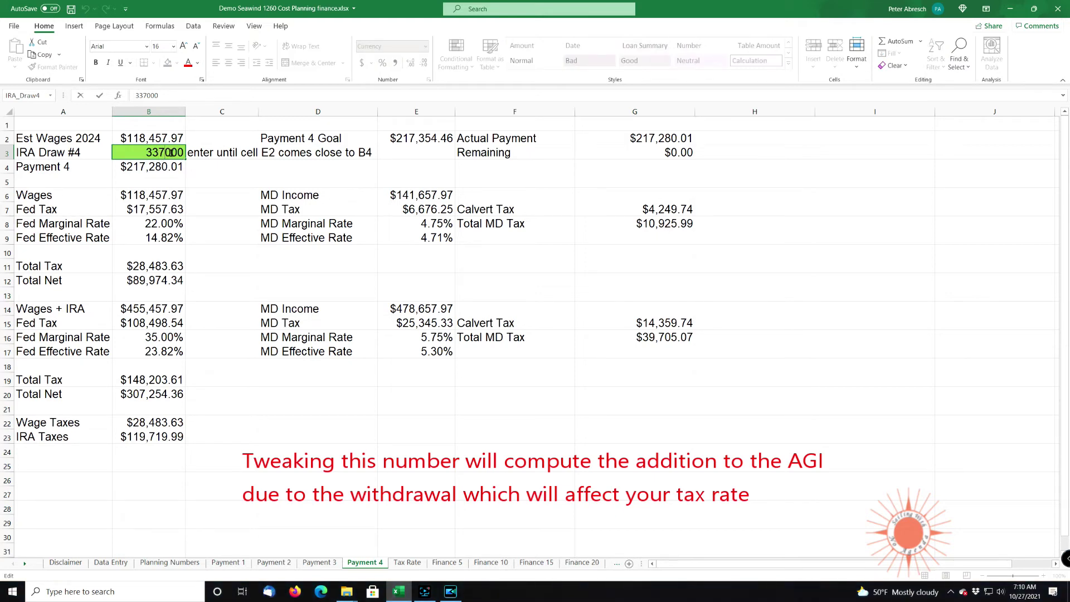
key(Delete)
text(8)
key(Tab)
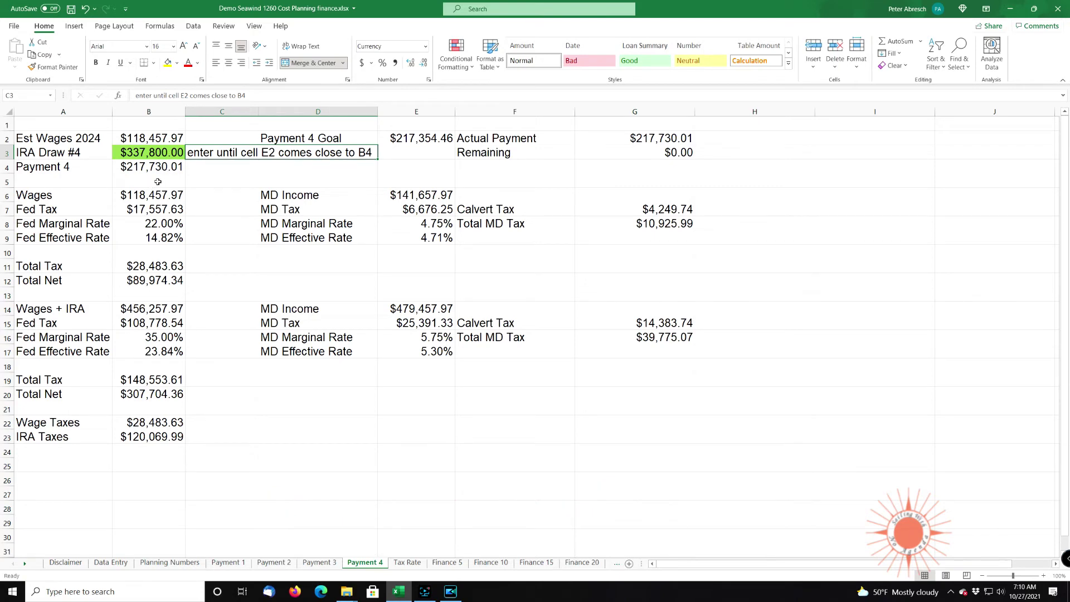
- Try 337500 for IRA Draw #4 to narrow the gap to the Payment 4 Goal
click(153, 152)
double_click(172, 151)
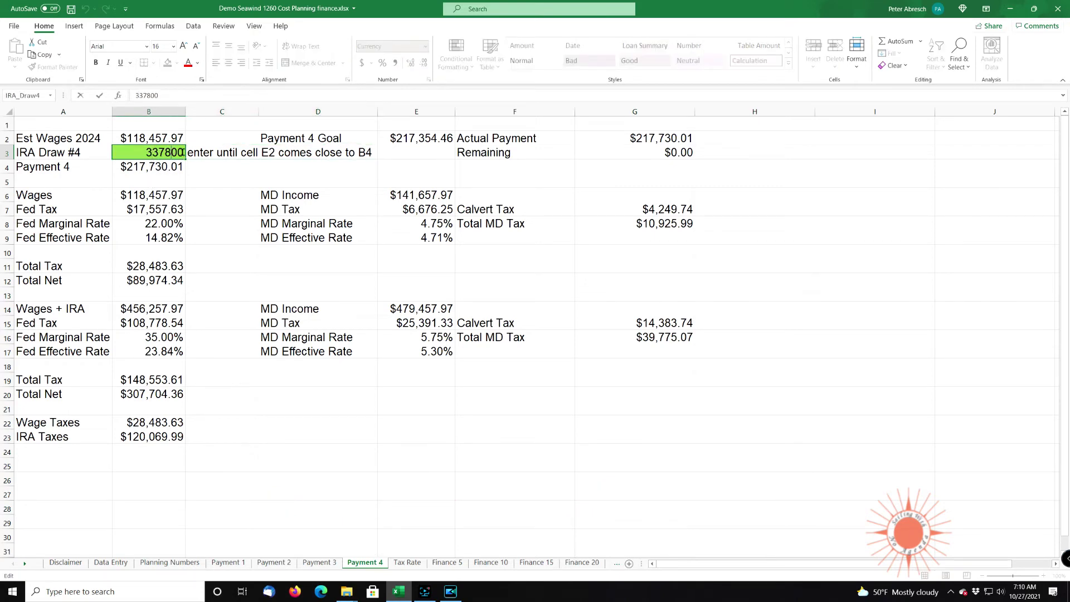
key(BackSpace)
key(Tab)
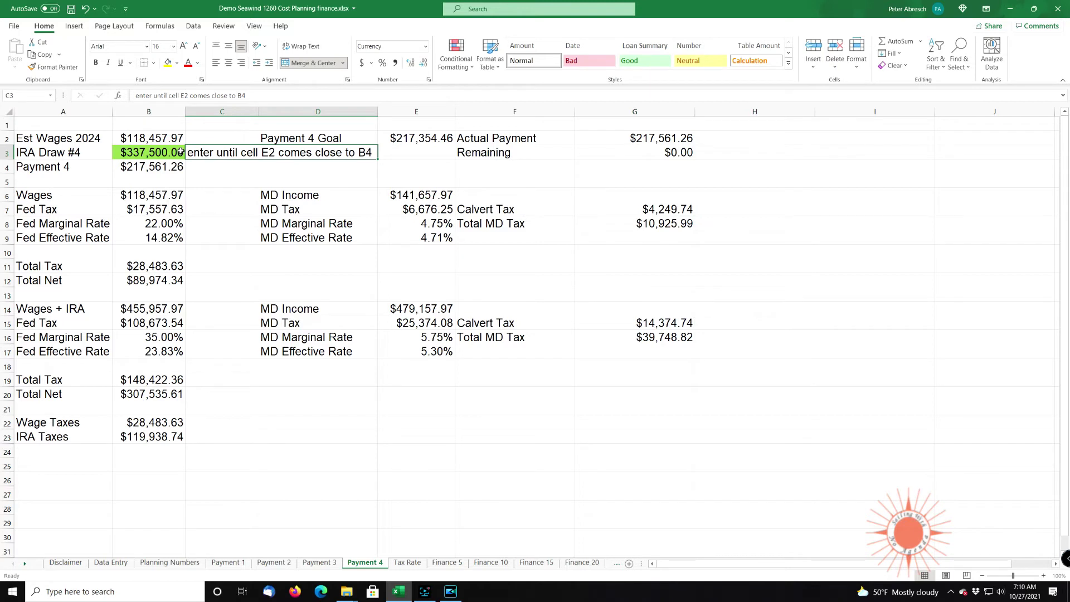
- Set IRA Draw #4 to 337200 so that Payment 4 closely matches its goal
click(160, 153)
double_click(161, 153)
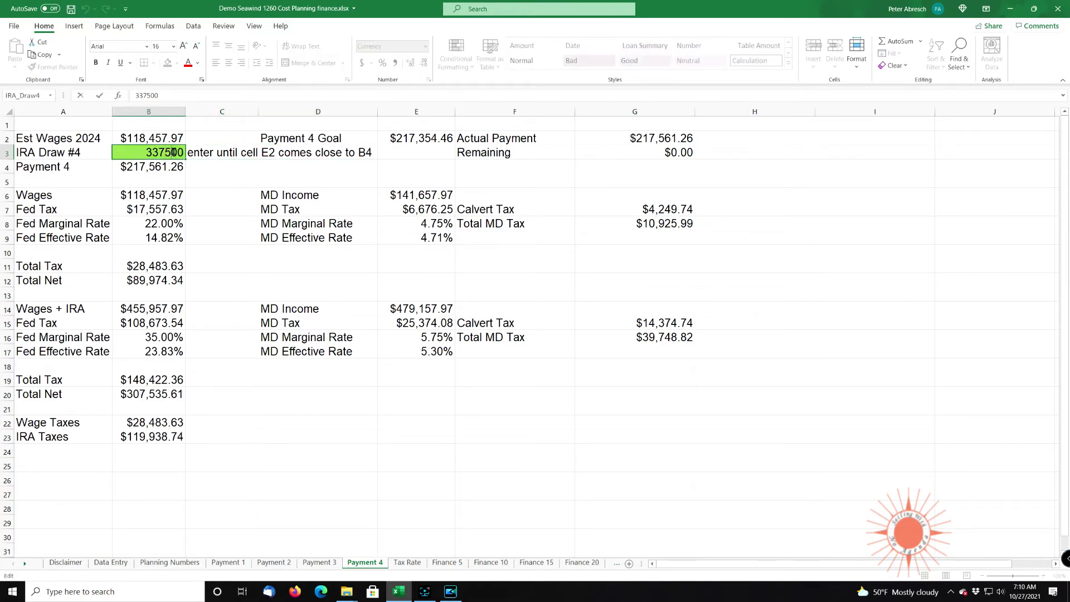
key(BackSpace)
text(2)
key(Tab)
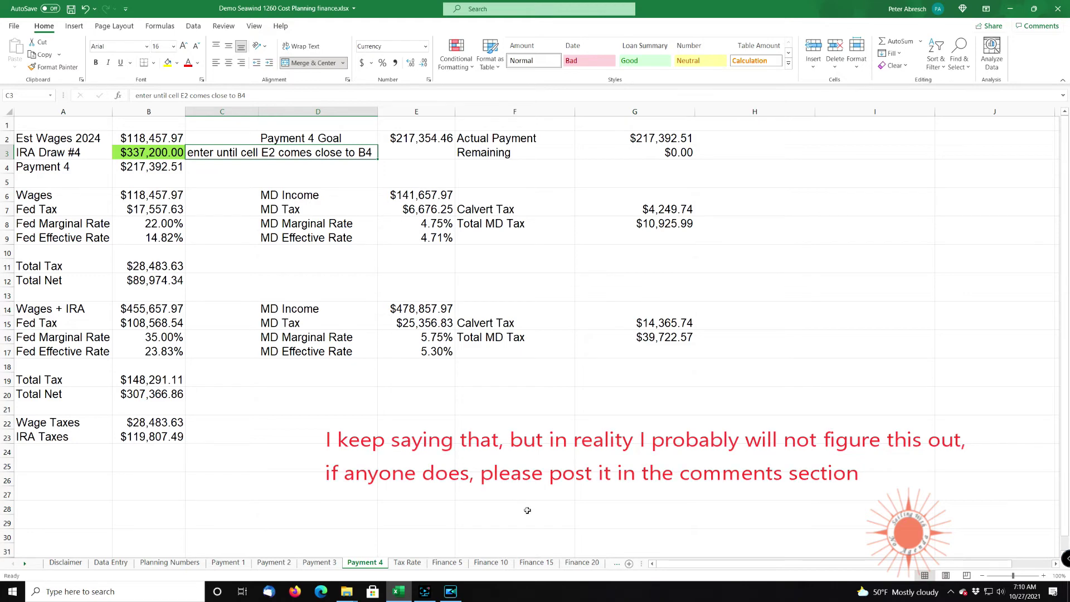
- Compare the annual IRA draw with the annual financing payments on the Finance 5 and Finance 10 sheets
click(446, 567)
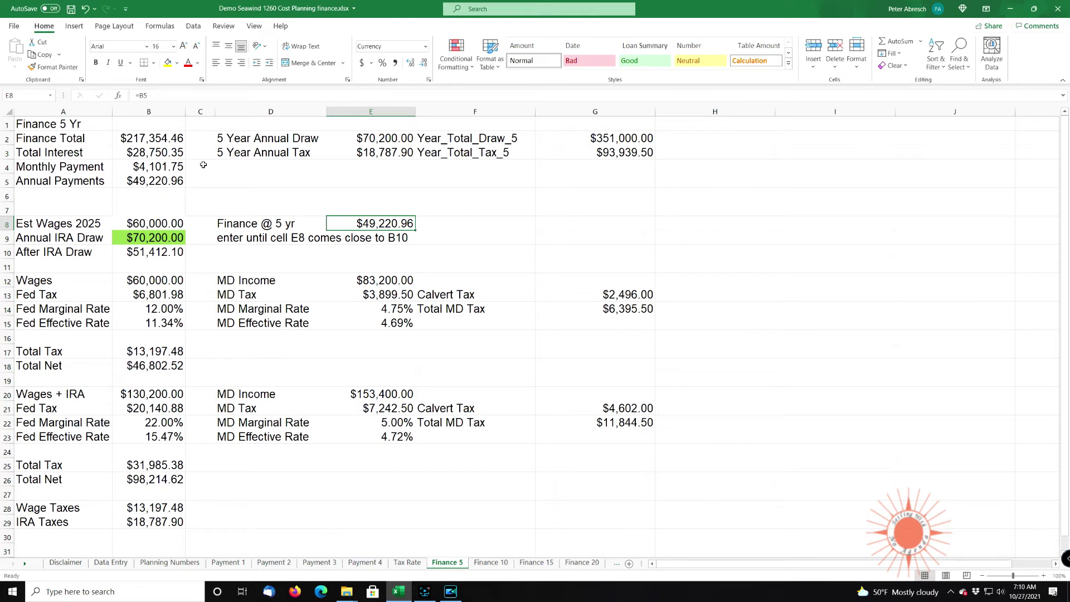
click(489, 563)
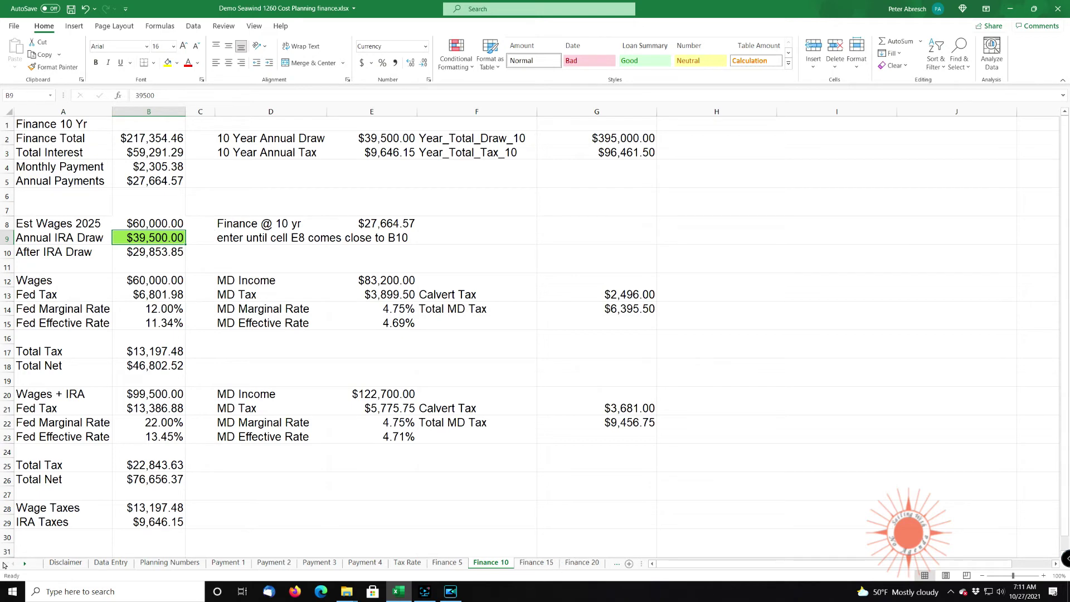
- Check the total interest paid over the first 12 payments on the 5YR Amort sheet
click(25, 563)
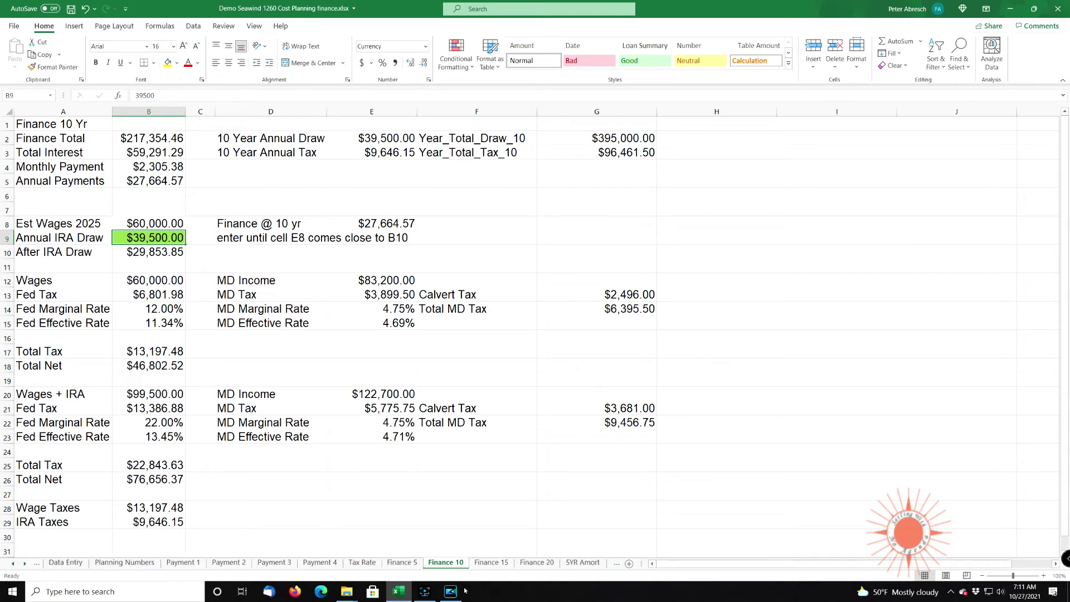
click(582, 562)
drag(397, 243, 382, 390)
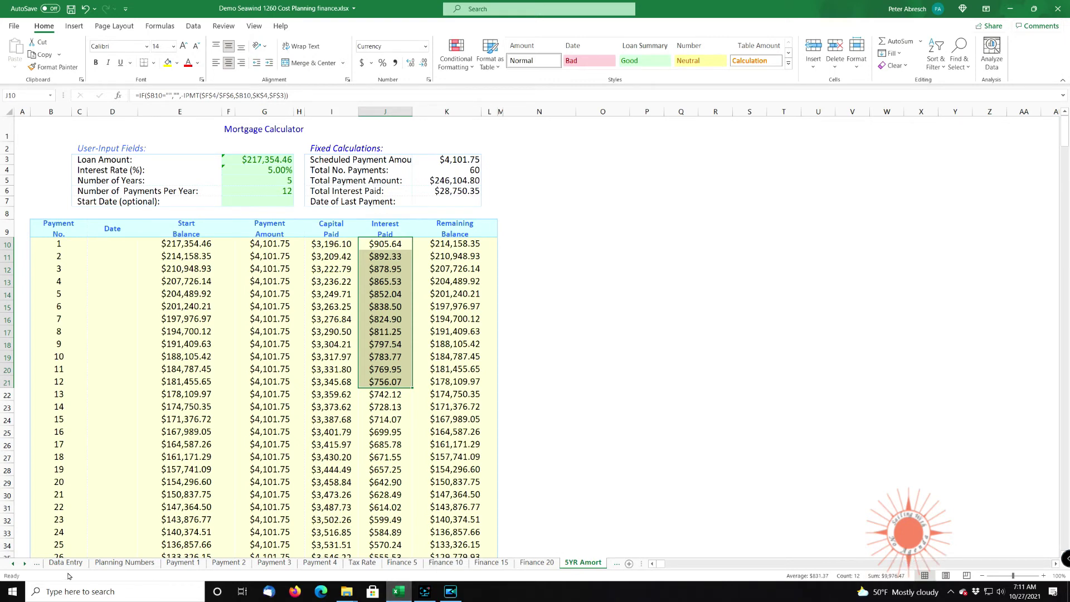
- Review the final boat cost, total taxes and out-of-pocket summary on the Planning Numbers sheet
click(124, 562)
scroll(165, 508, up, 6)
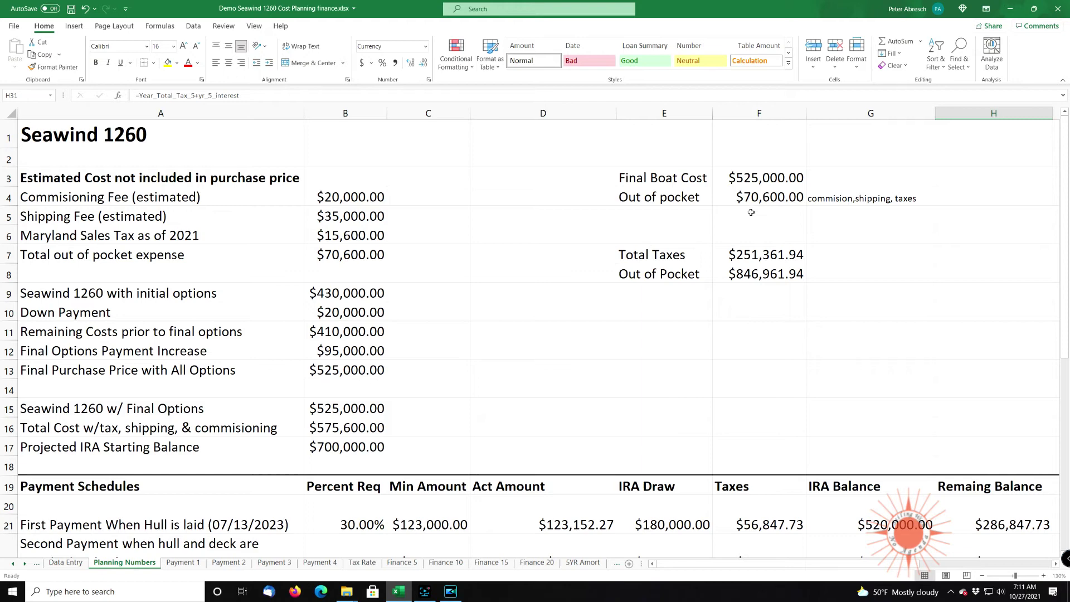
- Check the overall out-of-pocket total and the IRA balance left after the final payment on the Planning Numbers sheet
click(748, 273)
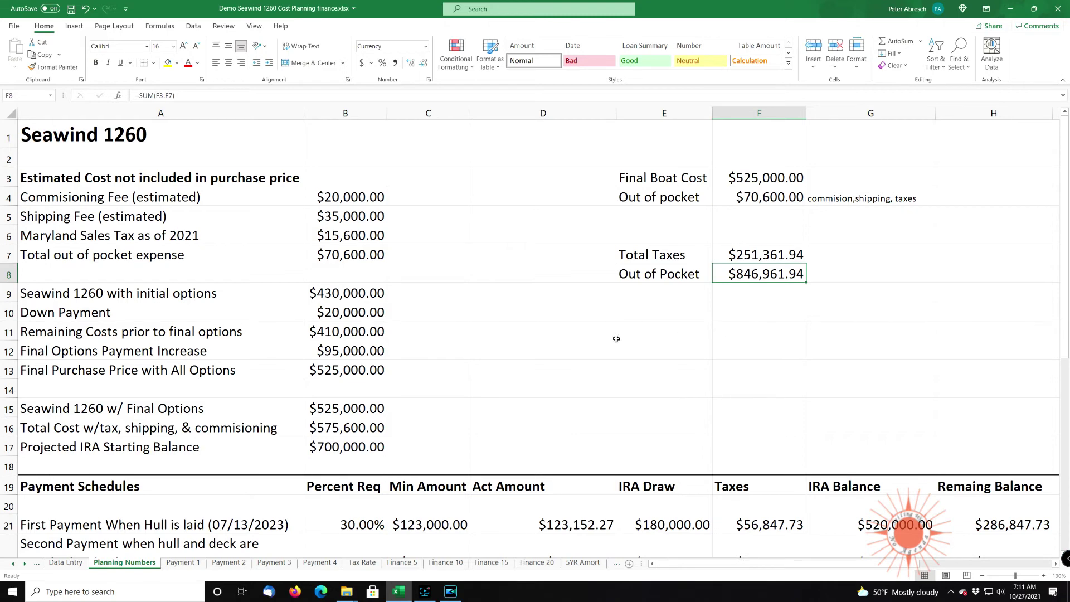
scroll(622, 341, down, 2)
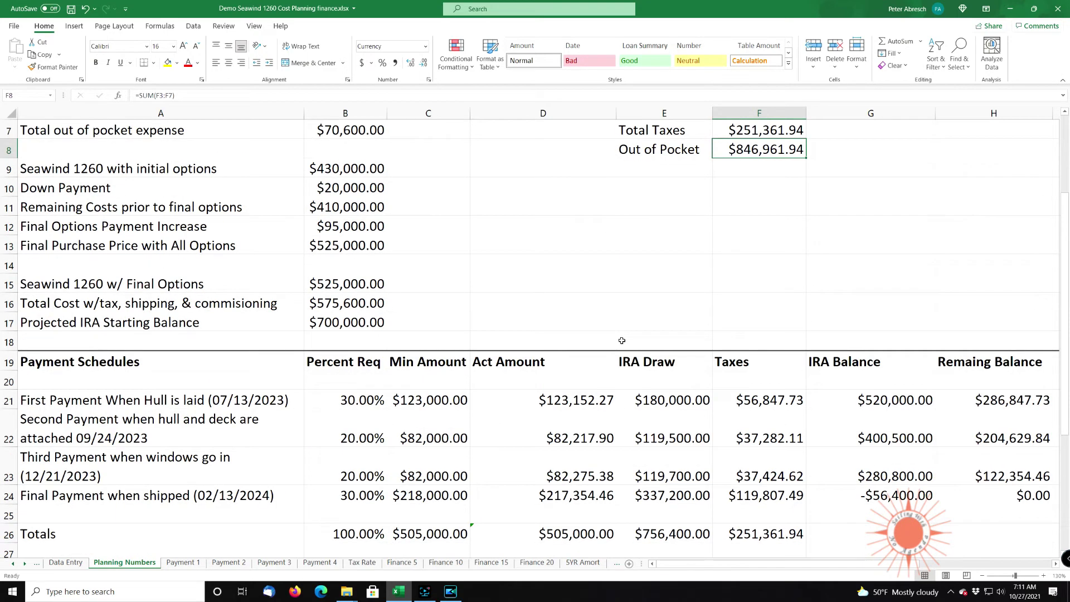
scroll(622, 340, down, 1)
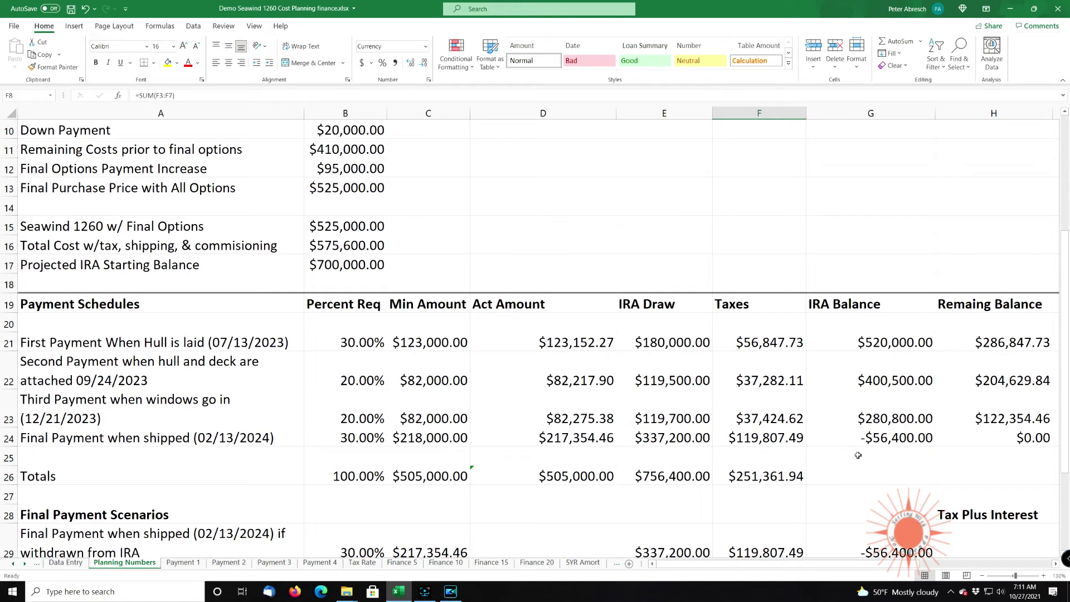
click(899, 440)
- Compare the tax plus interest of the 5-year financed scenario with the taxes on the final payment when shipped
scroll(904, 475, down, 3)
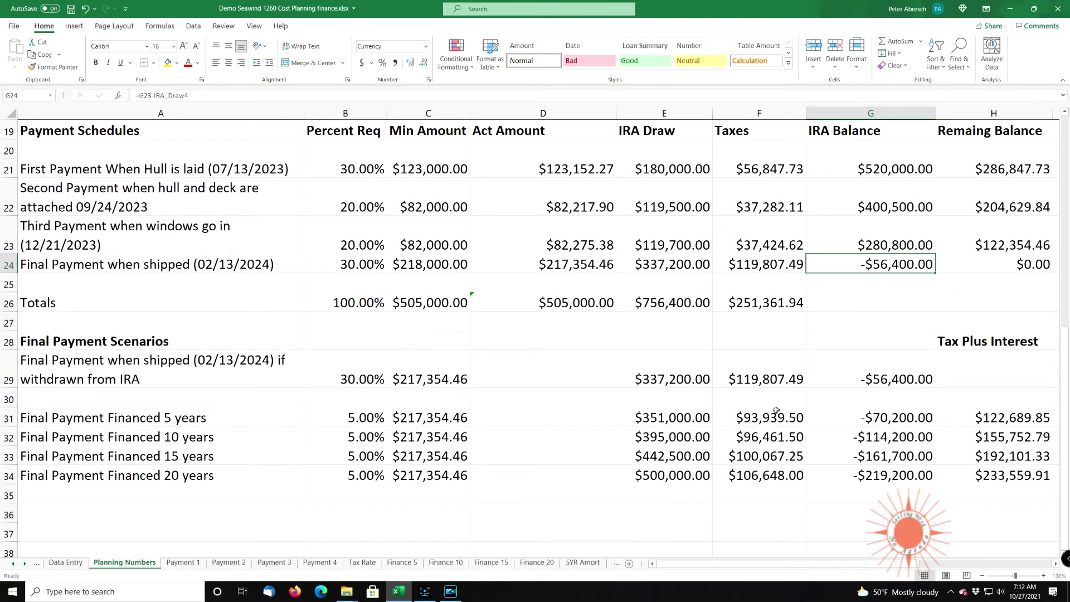
click(1018, 420)
click(774, 270)
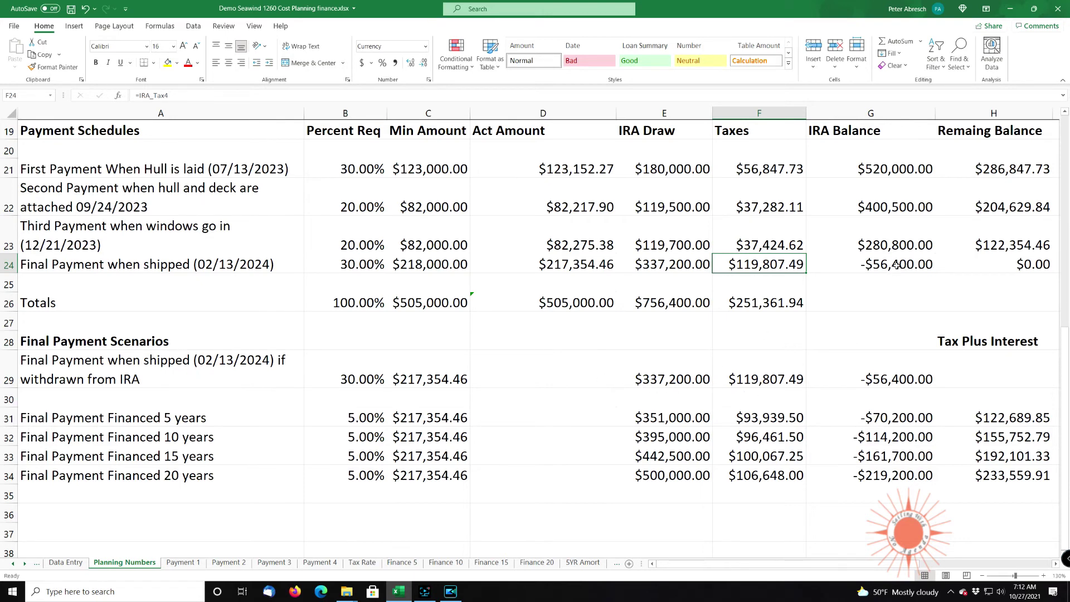
- Go back to the Data Entry sheet to review the entered planning values
scroll(722, 348, up, 3)
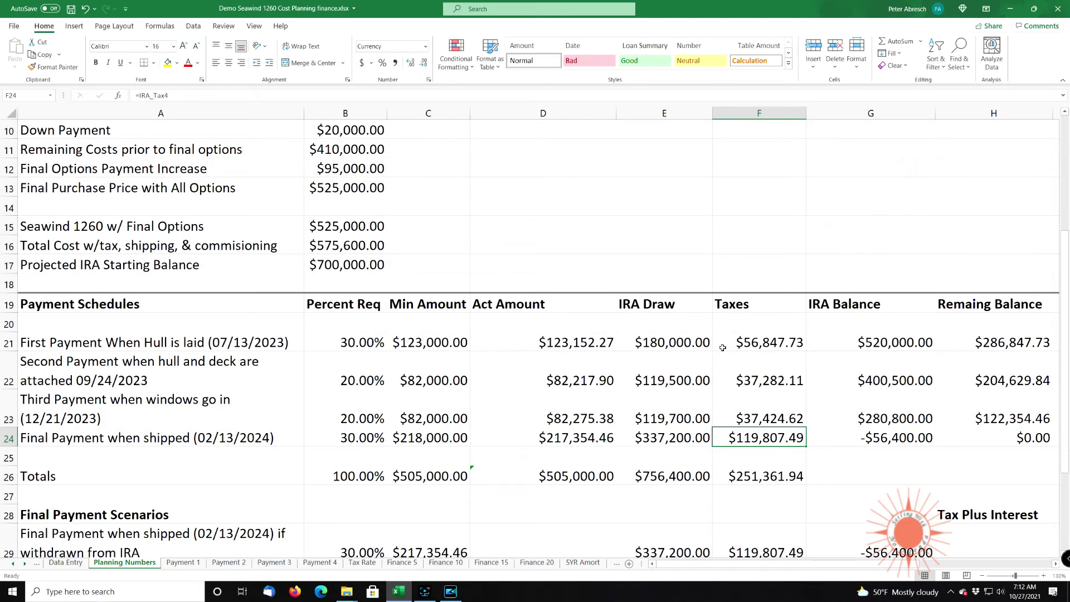
scroll(312, 465, up, 3)
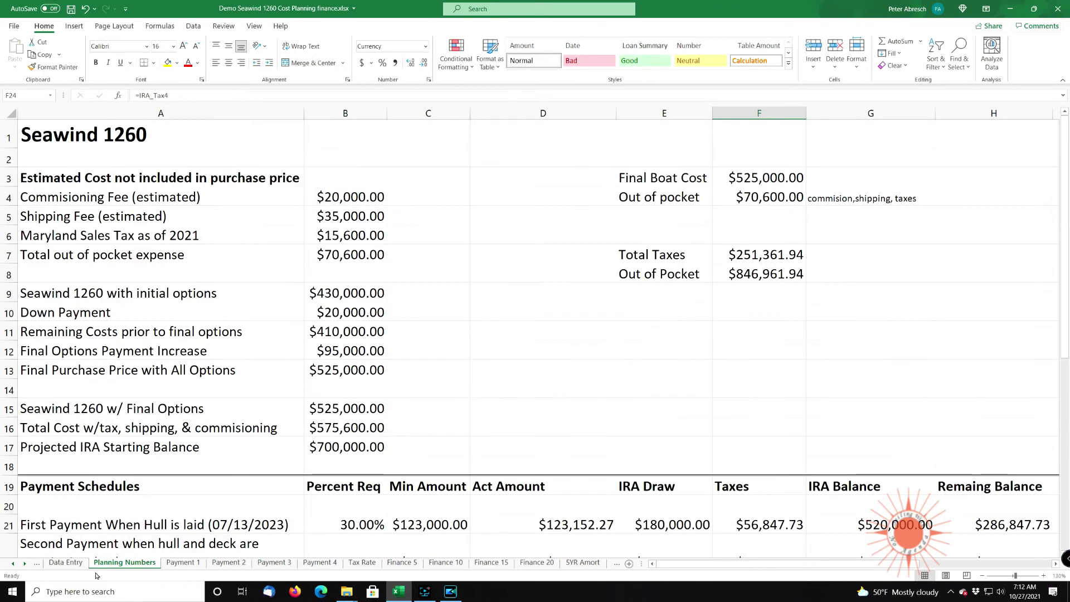
click(65, 562)
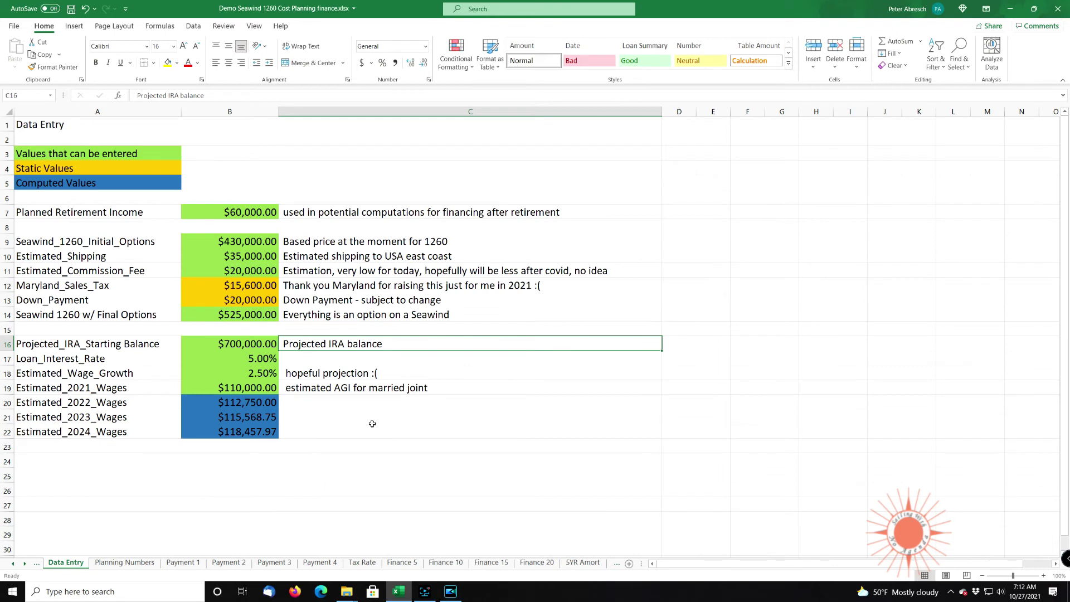